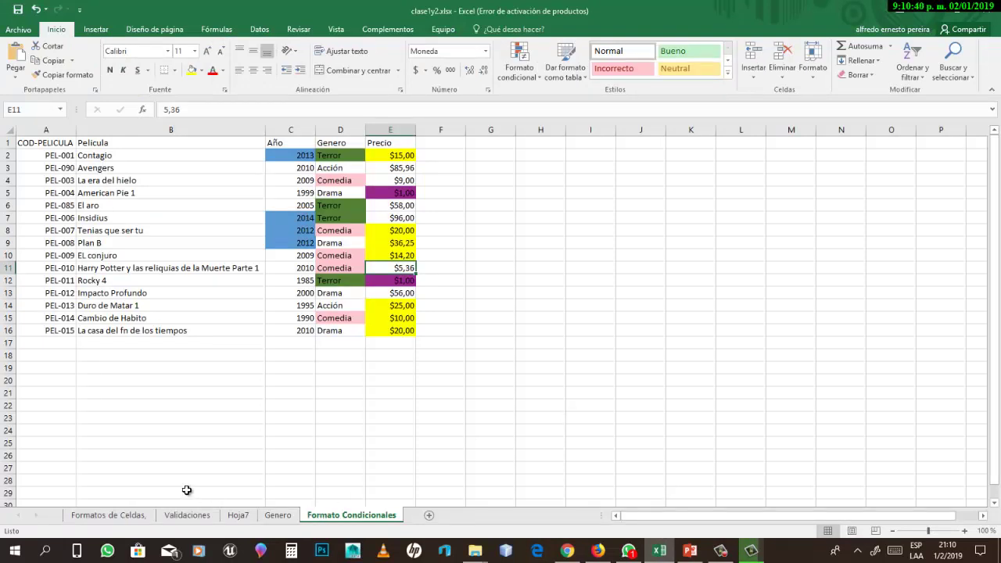
Copy the movie table A1:E16 from the Validaciones sheet and paste it at A1 of a new sheet.
{"action": "left_click", "coordinate": [104, 516]}
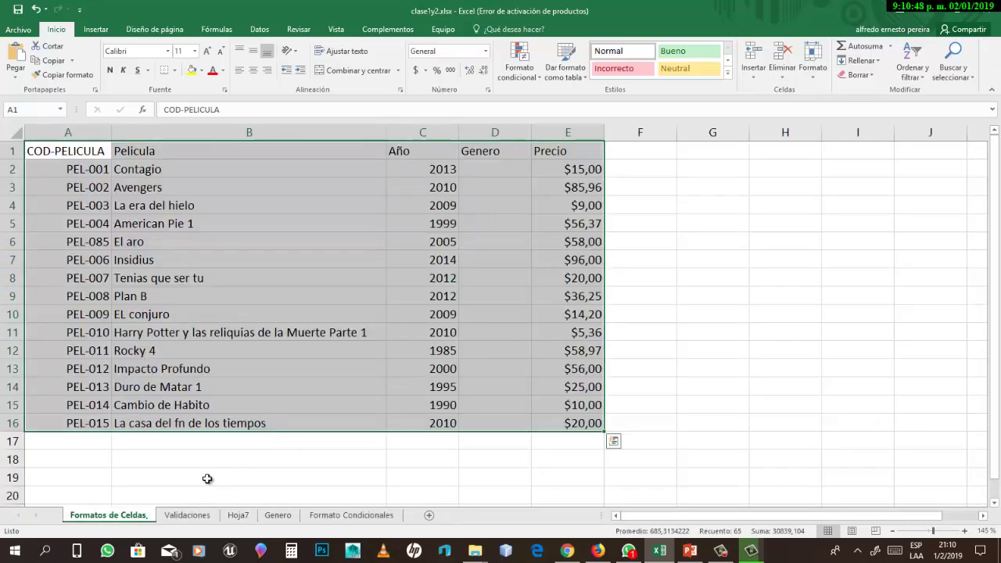
{"action": "left_click", "coordinate": [205, 514]}
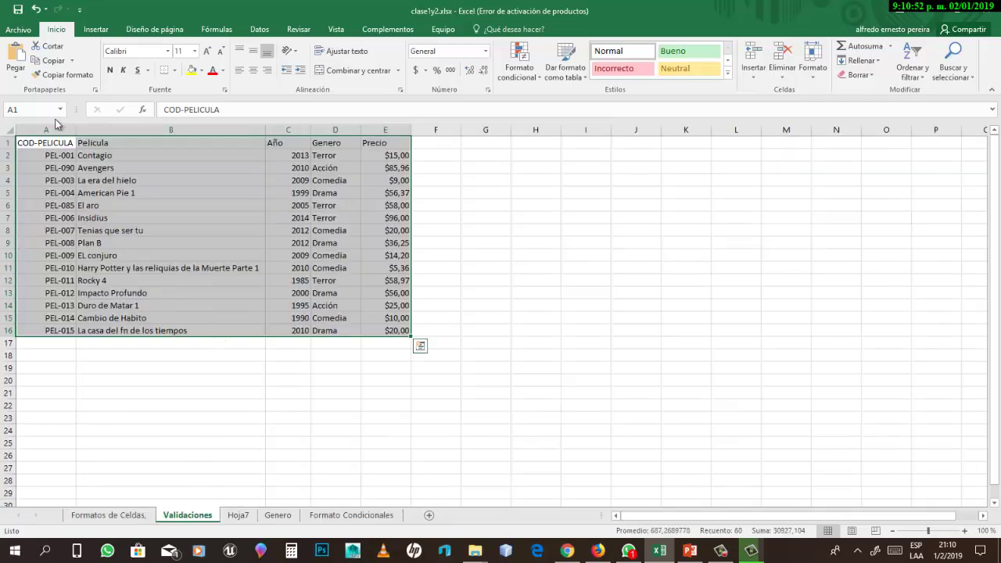
{"action": "key", "text": "ctrl+c"}
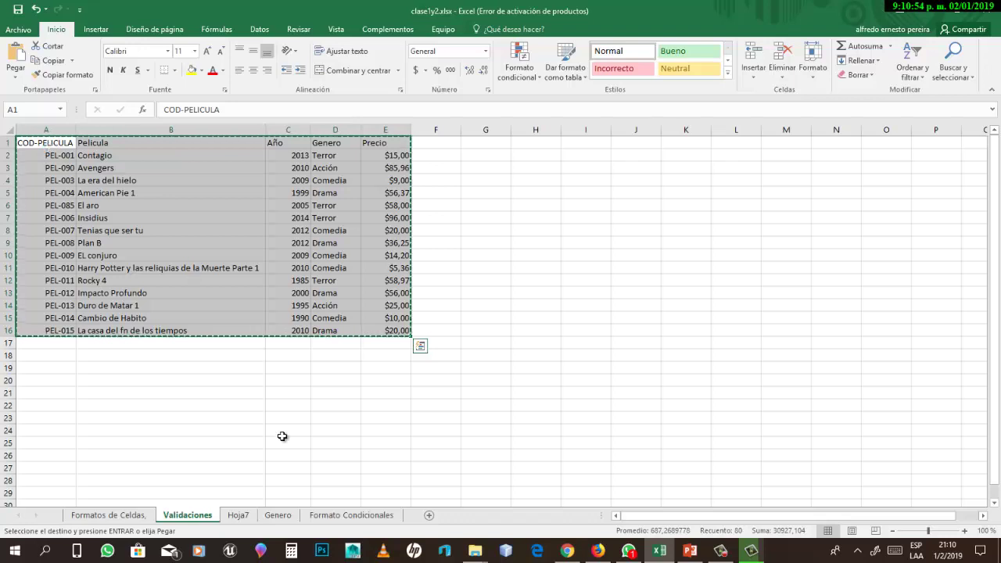
{"action": "left_click", "coordinate": [428, 515]}
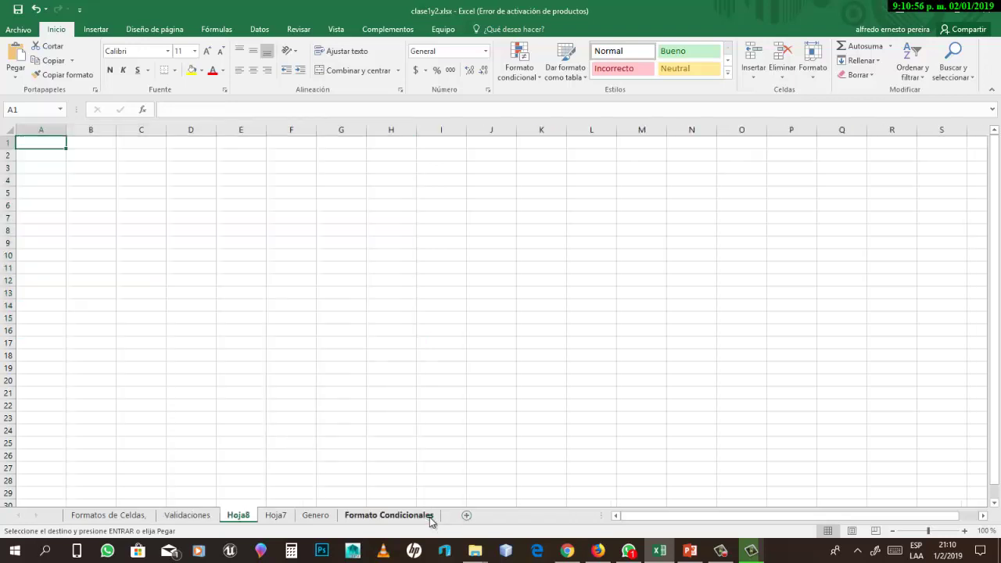
{"action": "key", "text": "ctrl+v"}
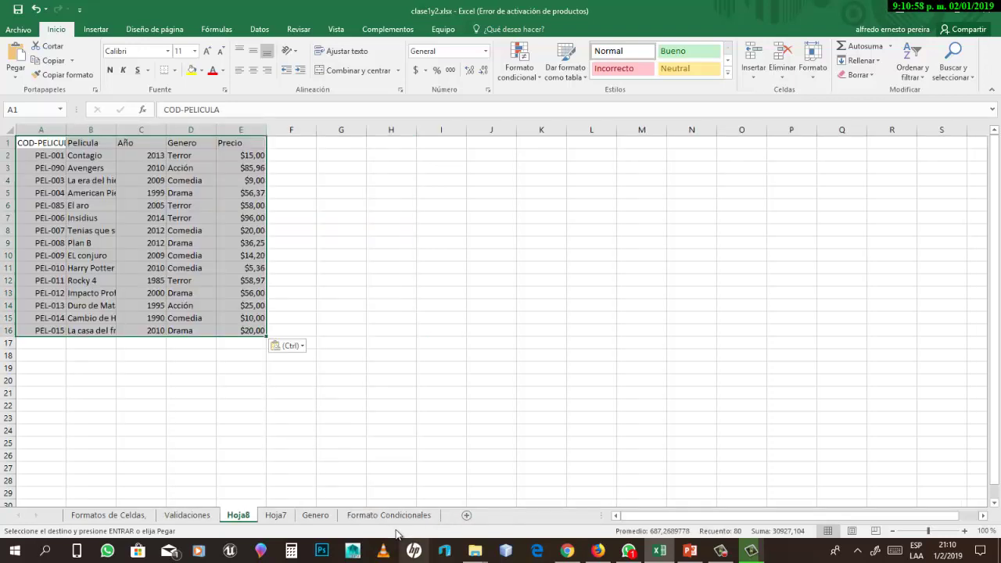
Rename the new sheet as formulas.
{"action": "double_click", "coordinate": [239, 514]}
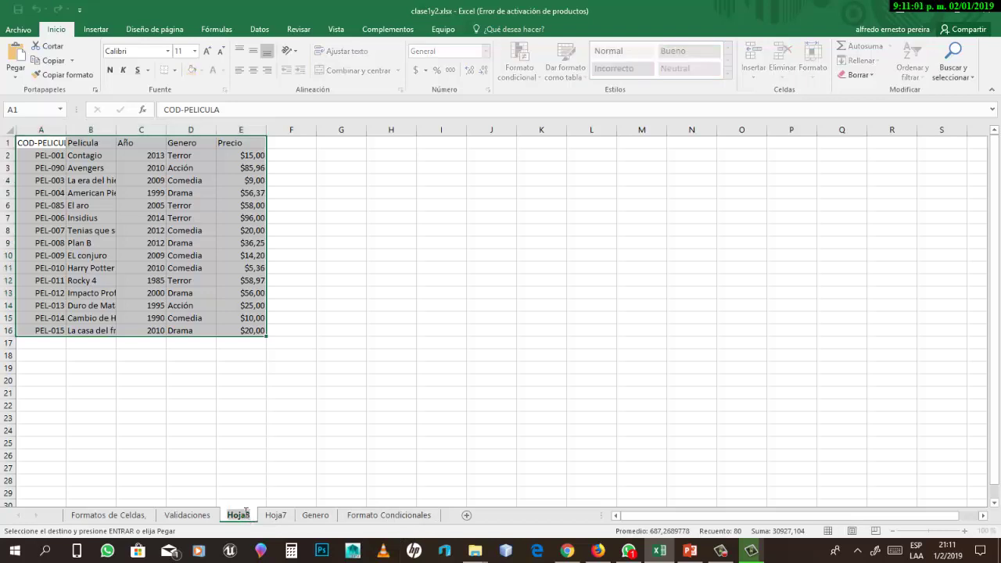
{"action": "type", "text": "form"}
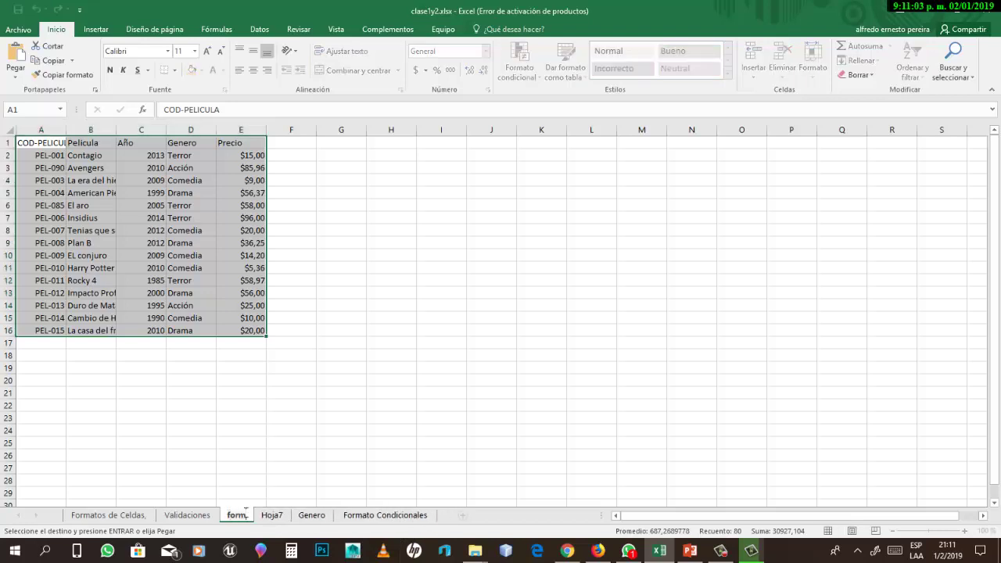
{"action": "type", "text": "ulas"}
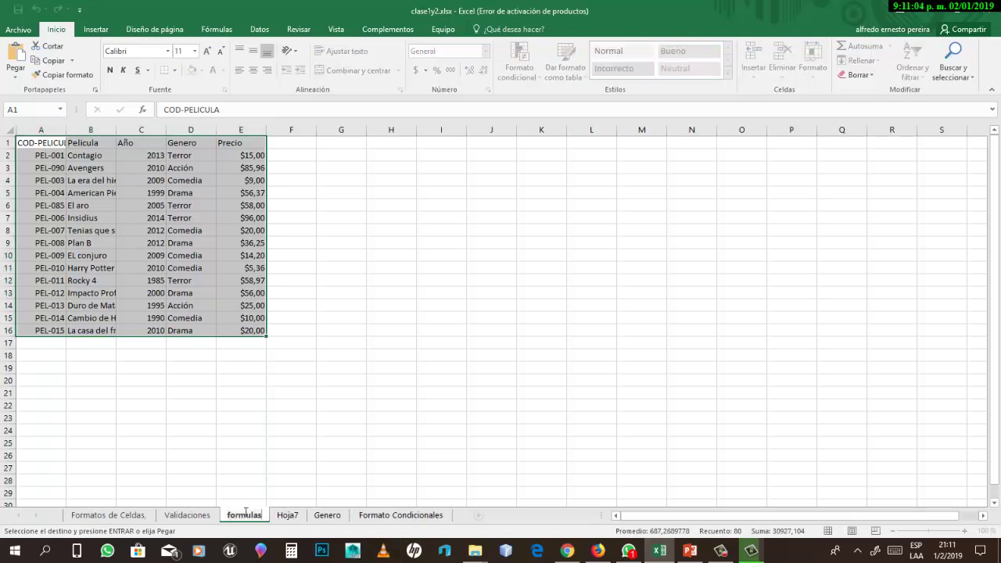
{"action": "left_click", "coordinate": [194, 466]}
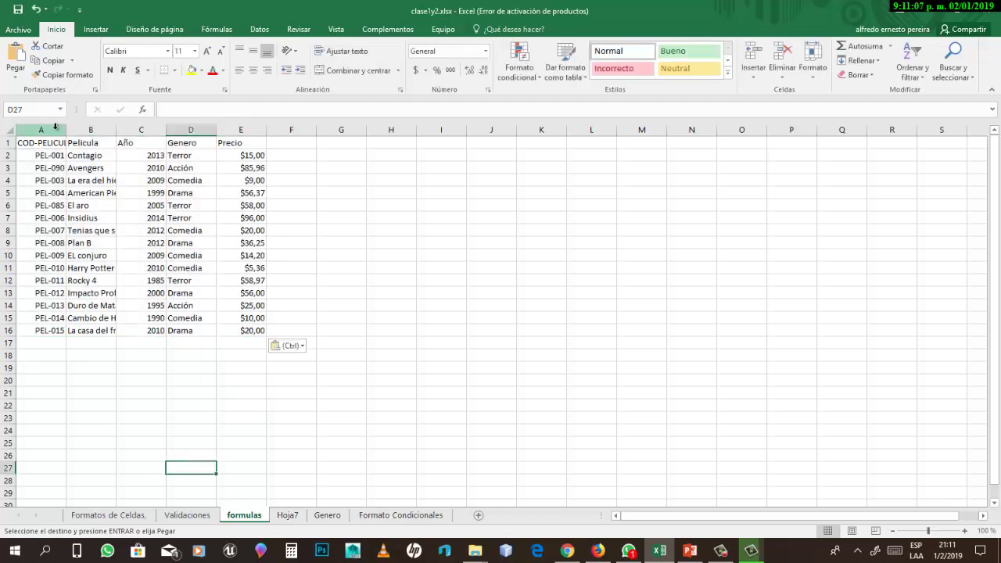
Widen the COD-PELICULA and Pelicula columns to fit their contents and adjust the width of the Año column.
{"action": "left_click_drag", "start_coordinate": [65, 128], "coordinate": [76, 128]}
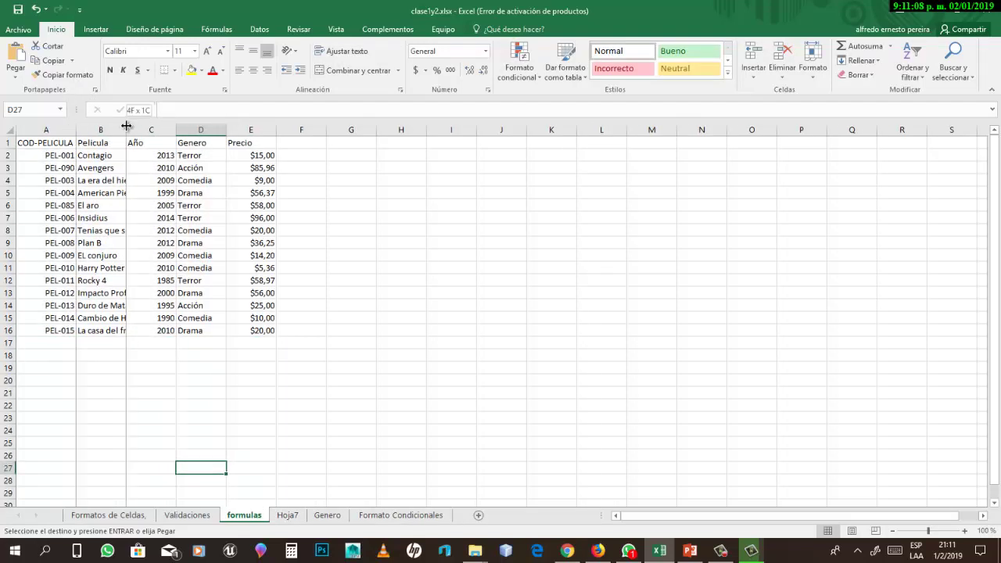
{"action": "double_click", "coordinate": [126, 127]}
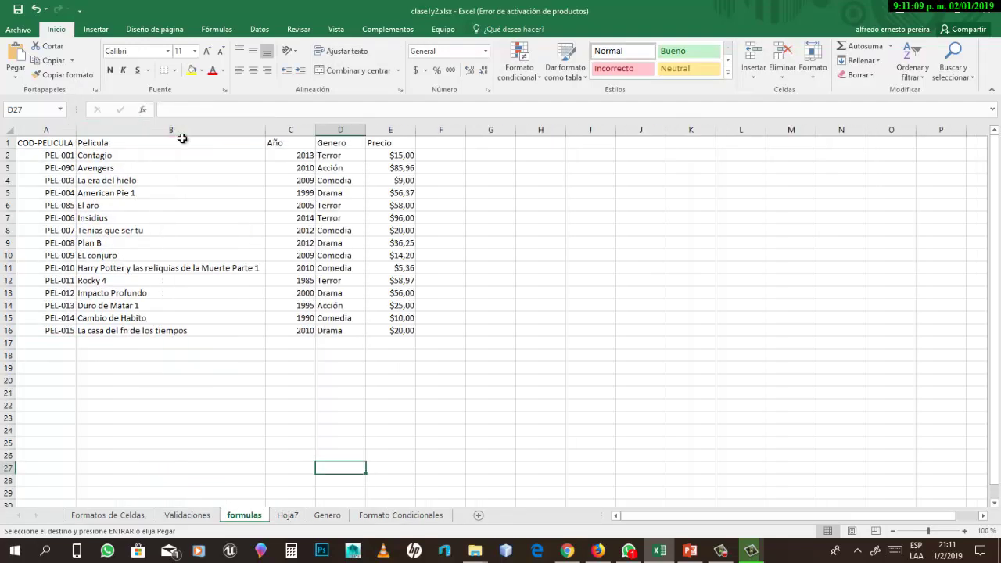
{"action": "double_click", "coordinate": [343, 128]}
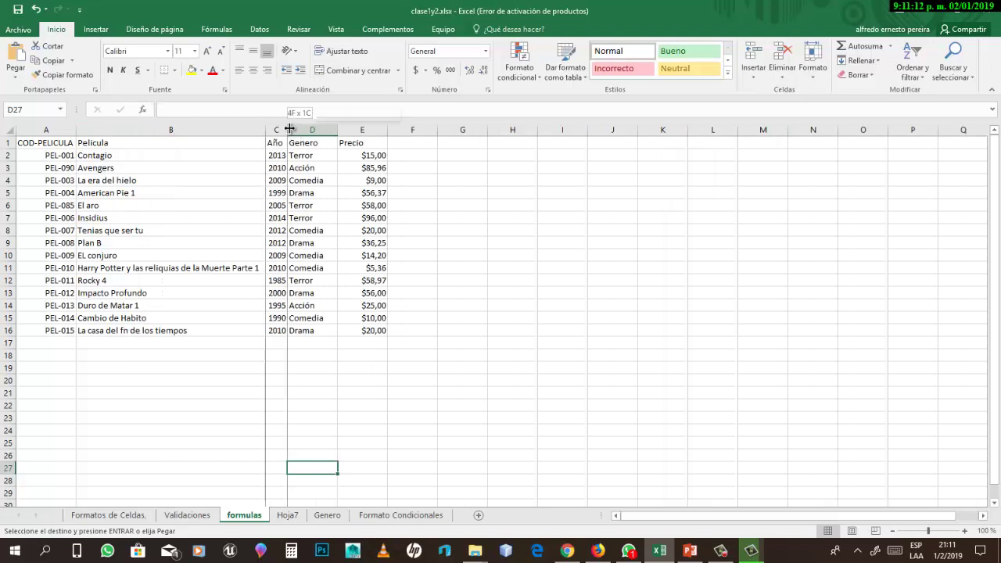
{"action": "left_click_drag", "start_coordinate": [288, 128], "coordinate": [313, 129]}
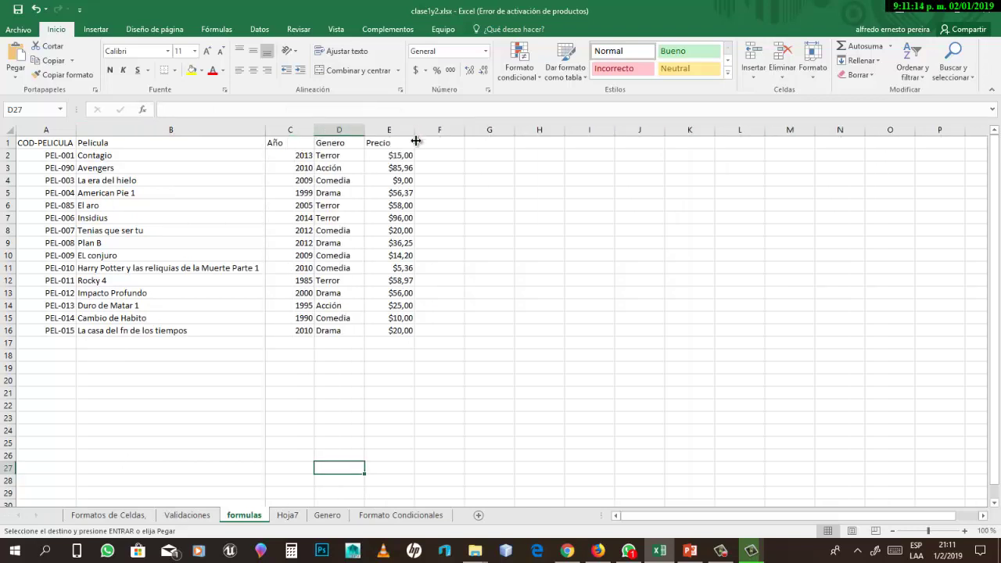
Add the column headers IVA-P in F1 and Precio Final in G1.
{"action": "left_click", "coordinate": [443, 143]}
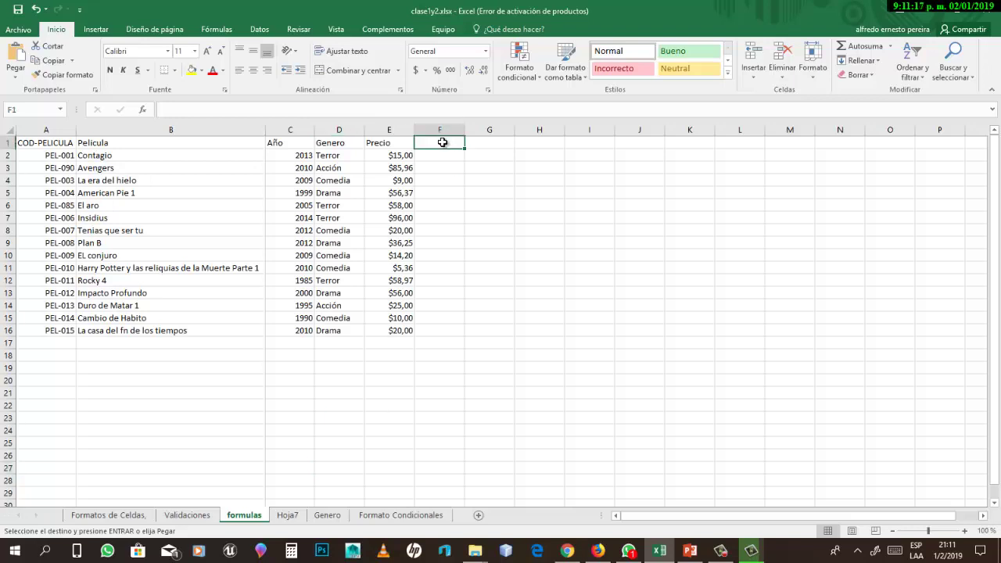
{"action": "type", "text": "ICA"}
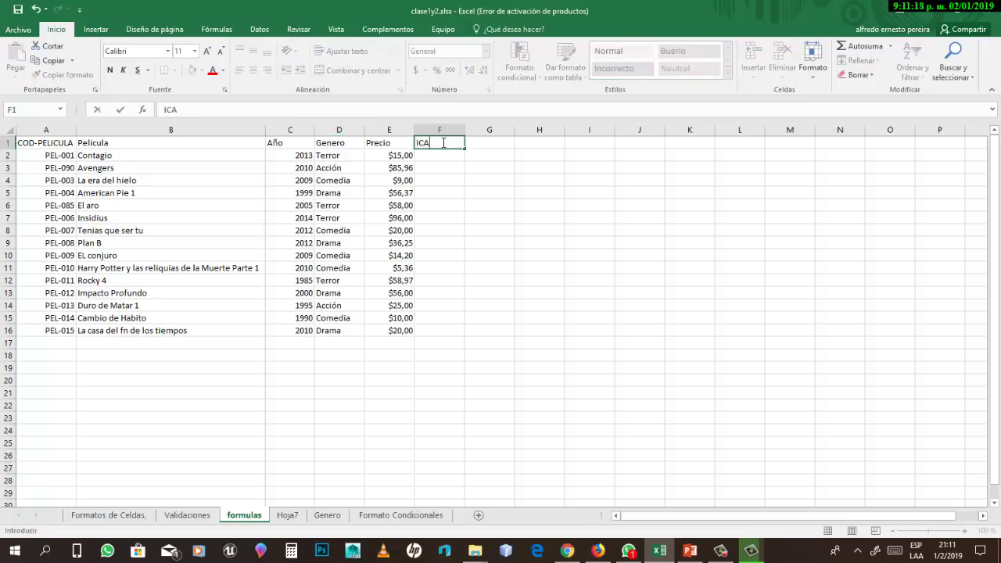
{"action": "key", "text": "BackSpace"}
{"action": "key", "text": "BackSpace"}
{"action": "type", "text": "VA-P"}
{"action": "key", "text": "Tab"}
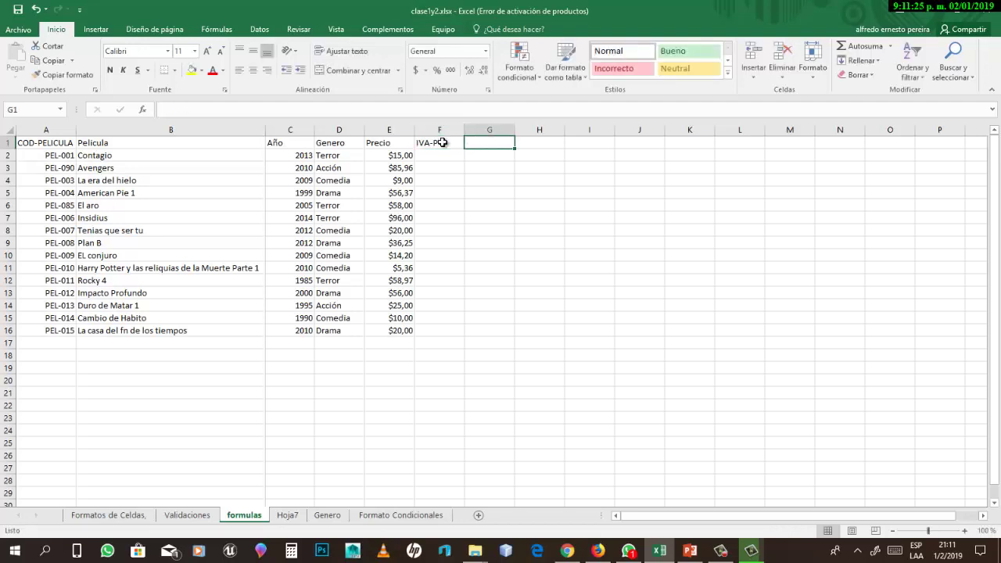
{"action": "type", "text": "Precia"}
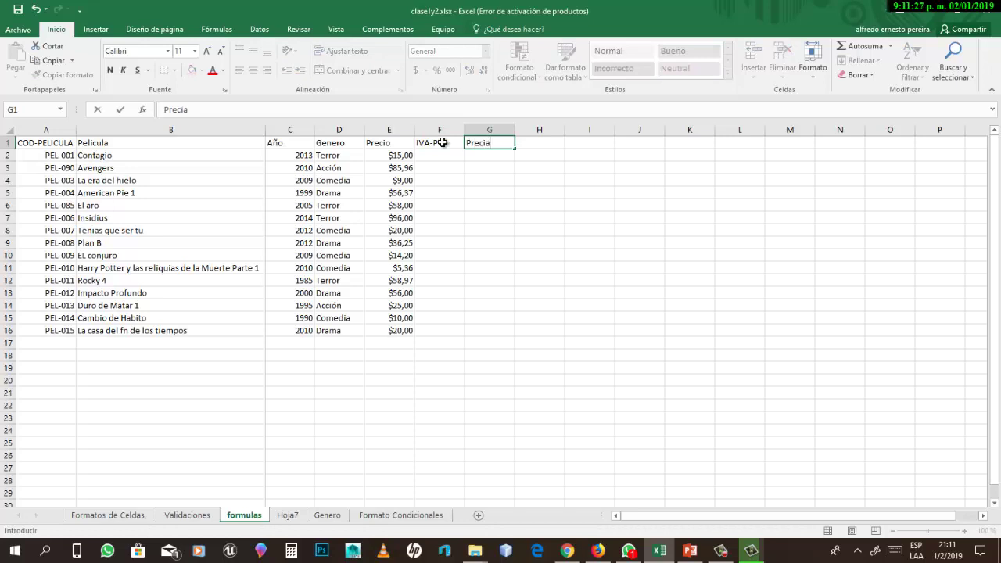
{"action": "key", "text": "BackSpace"}
{"action": "type", "text": "o Final"}
{"action": "key", "text": "Tab"}
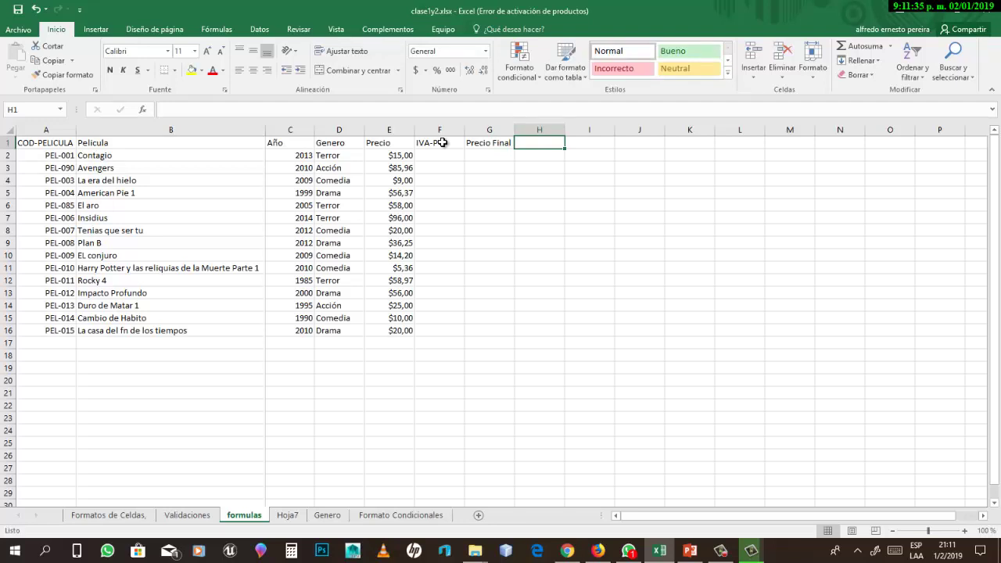
Add the header Ventas del Mes in H1 and fit column H to its text.
{"action": "type", "text": "Ventas"}
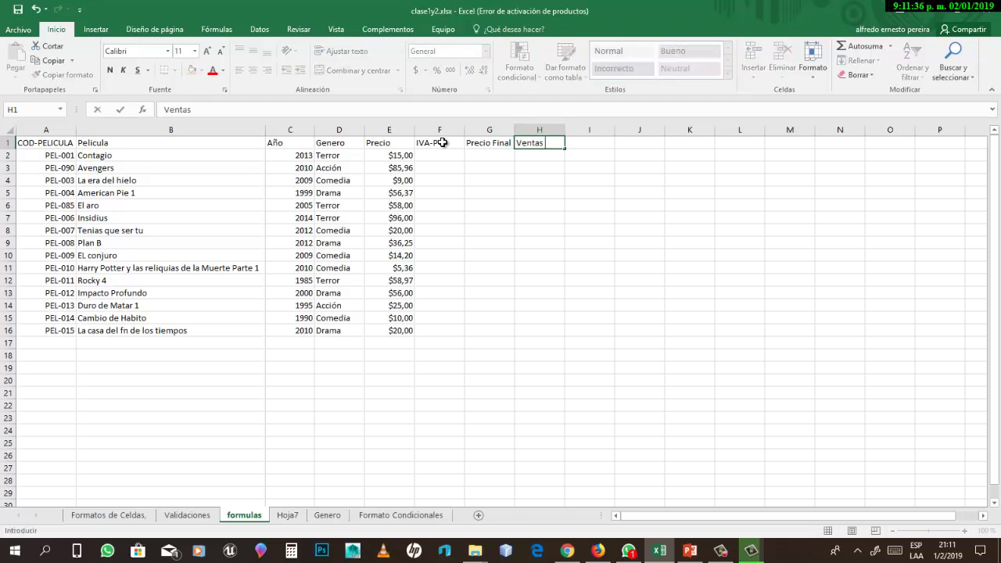
{"action": "type", "text": " del Mes"}
{"action": "left_click", "coordinate": [567, 126]}
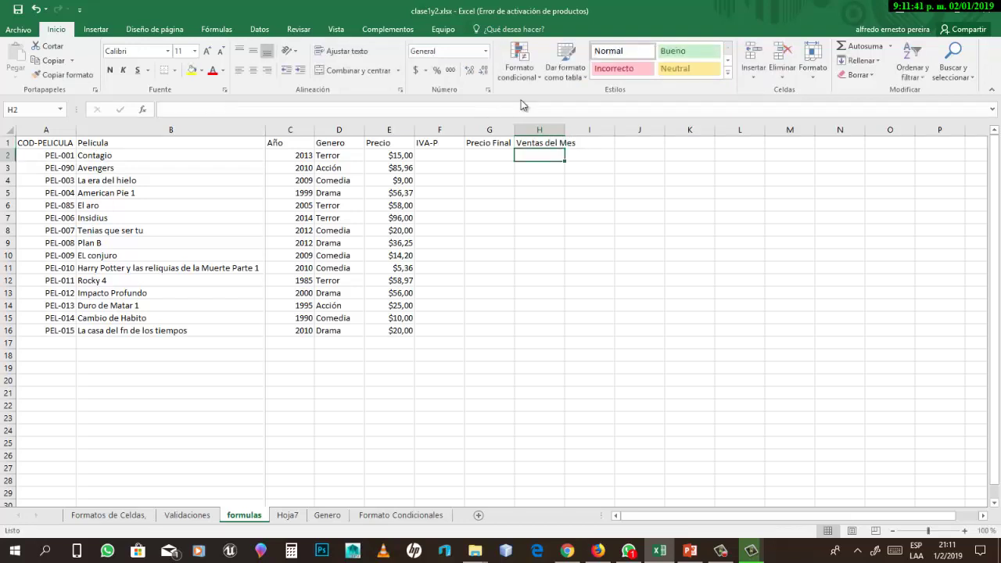
{"action": "double_click", "coordinate": [566, 126]}
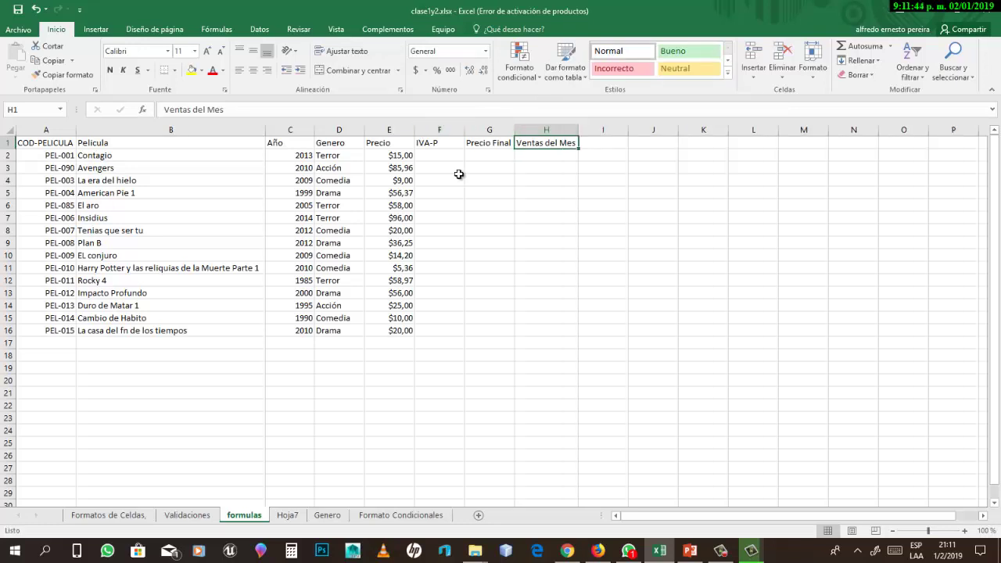
{"action": "left_click", "coordinate": [440, 157]}
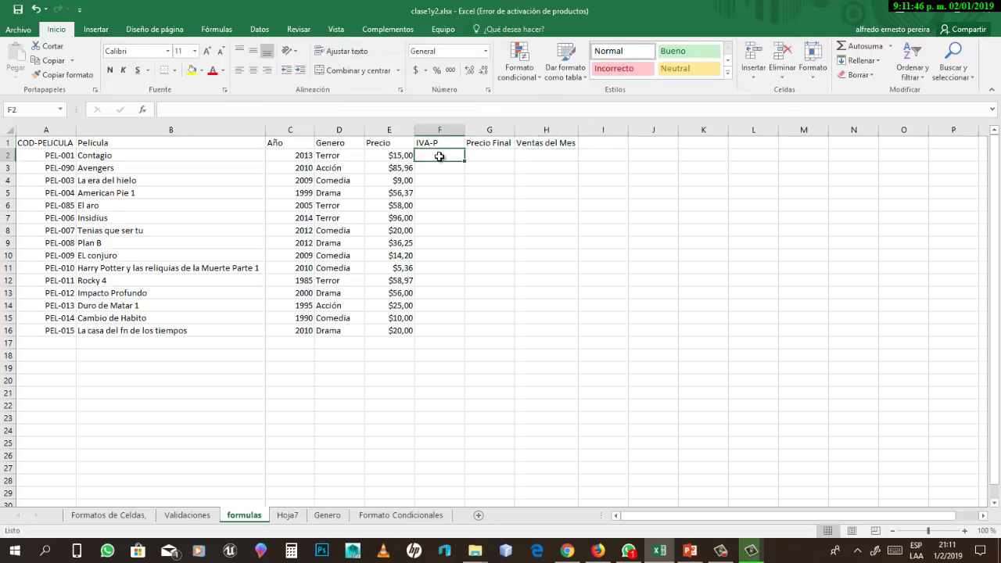
{"action": "left_click", "coordinate": [483, 154]}
{"action": "left_click", "coordinate": [545, 153]}
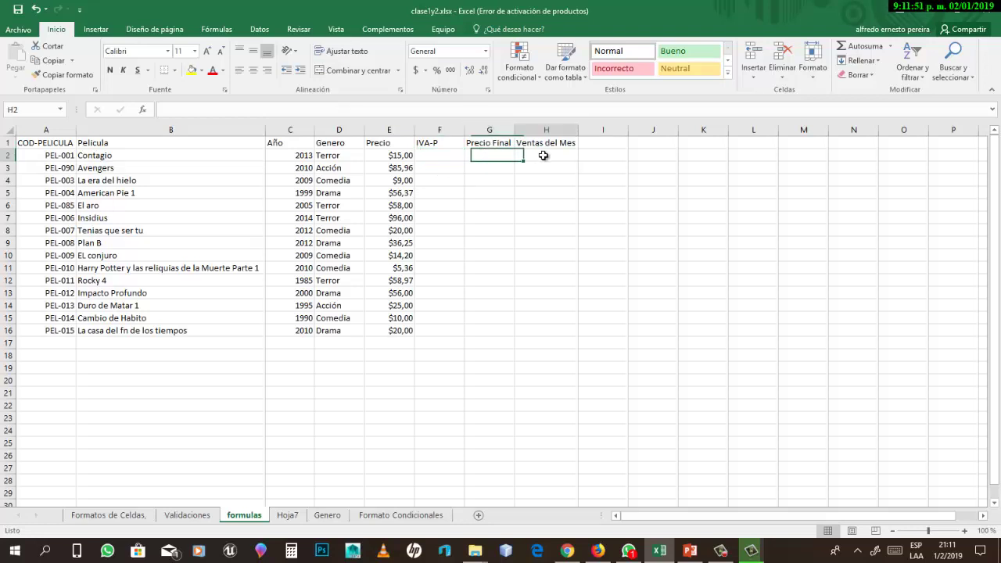
{"action": "left_click", "coordinate": [441, 157]}
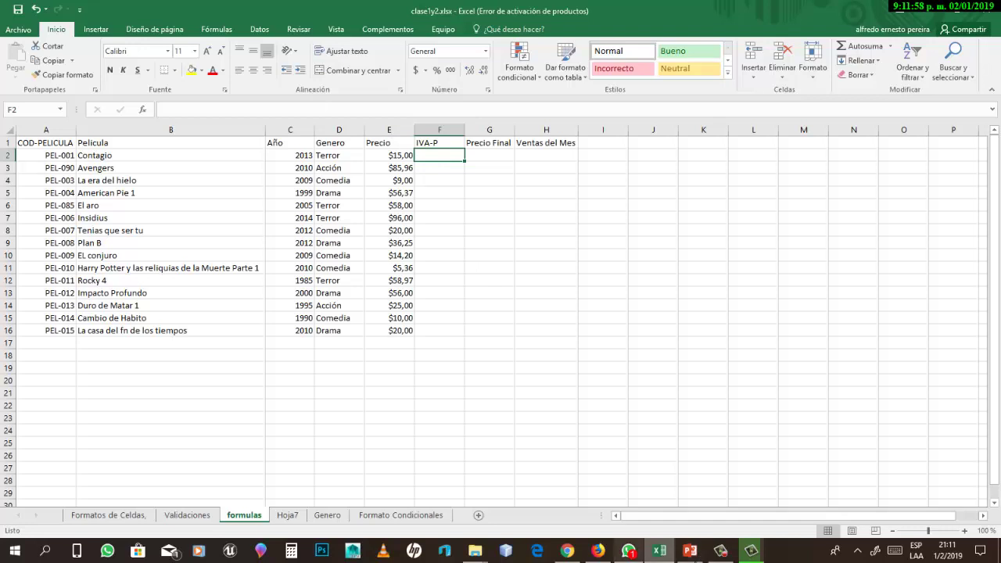
Switch to PowerPoint to read how the Caso Práctico slide defines the new fields, and return to the Excel workbook.
{"action": "left_click", "coordinate": [690, 551]}
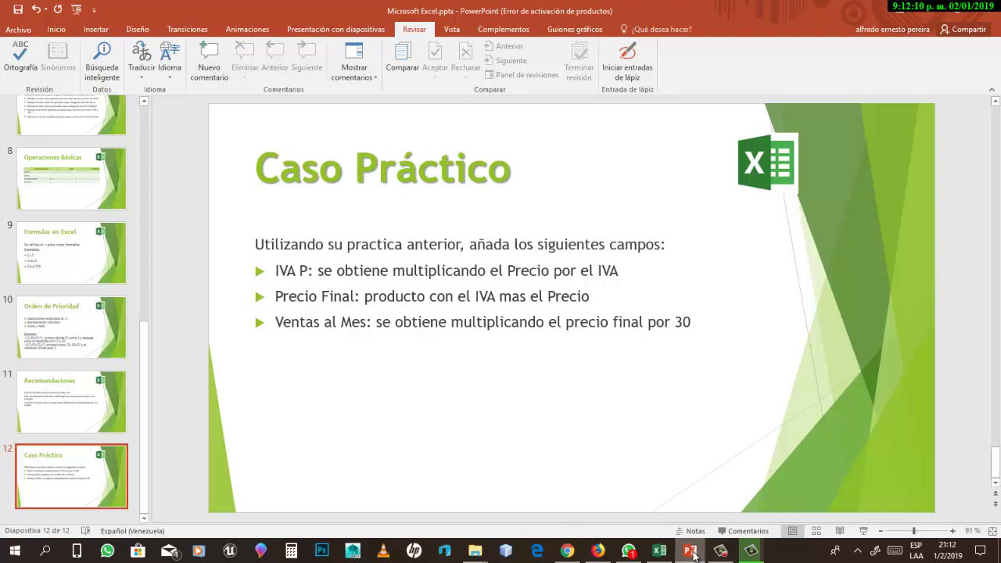
{"action": "mouse_move", "coordinate": [691, 553]}
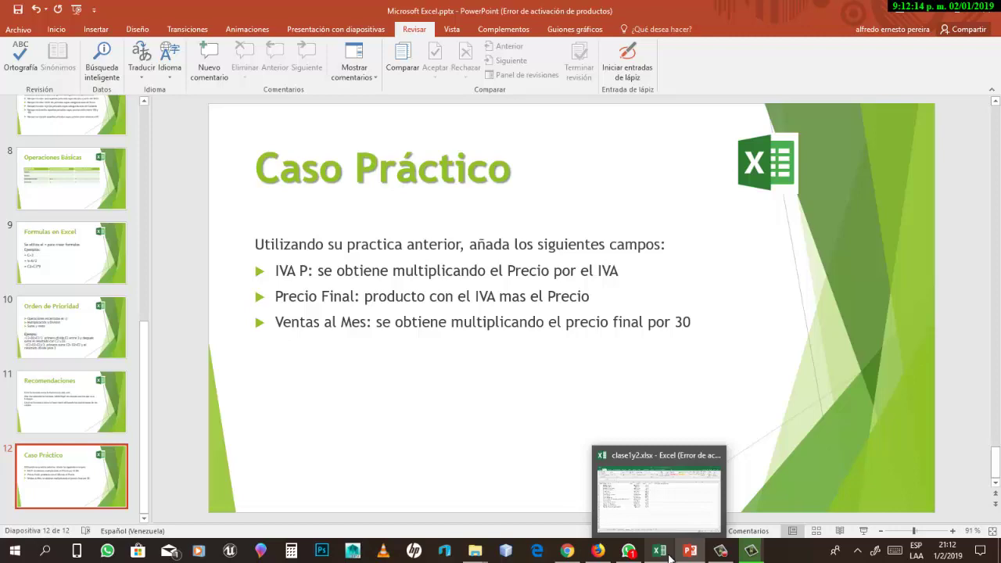
{"action": "left_click", "coordinate": [671, 556]}
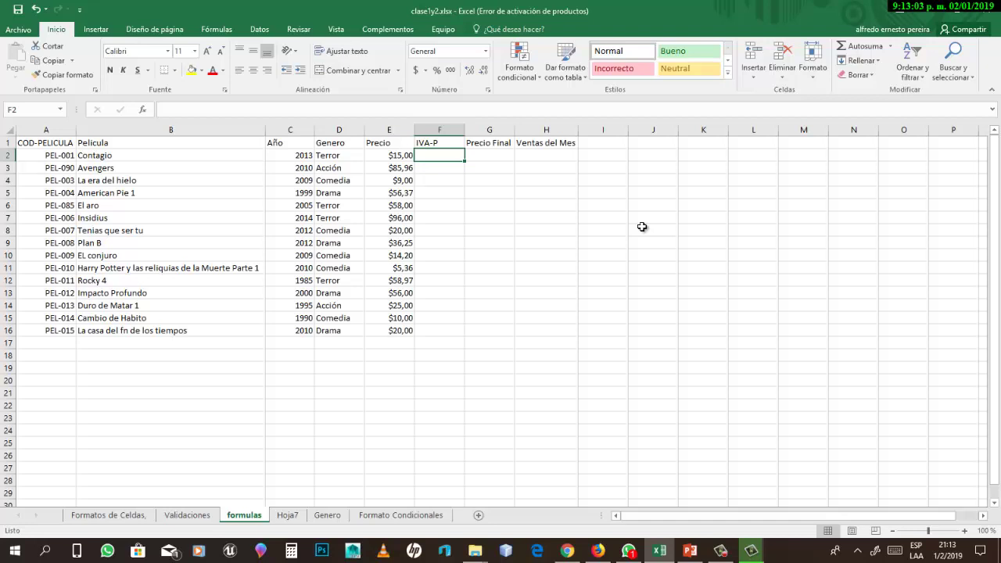
Enter a sample row with produto in K3, 10 in L3 and 12 in M3.
{"action": "left_click", "coordinate": [722, 166]}
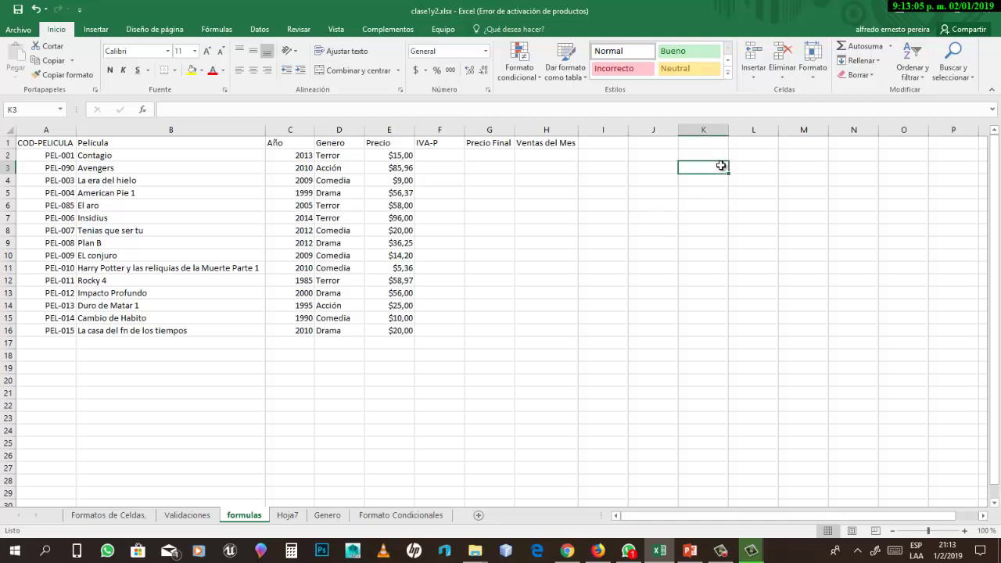
{"action": "type", "text": "pto"}
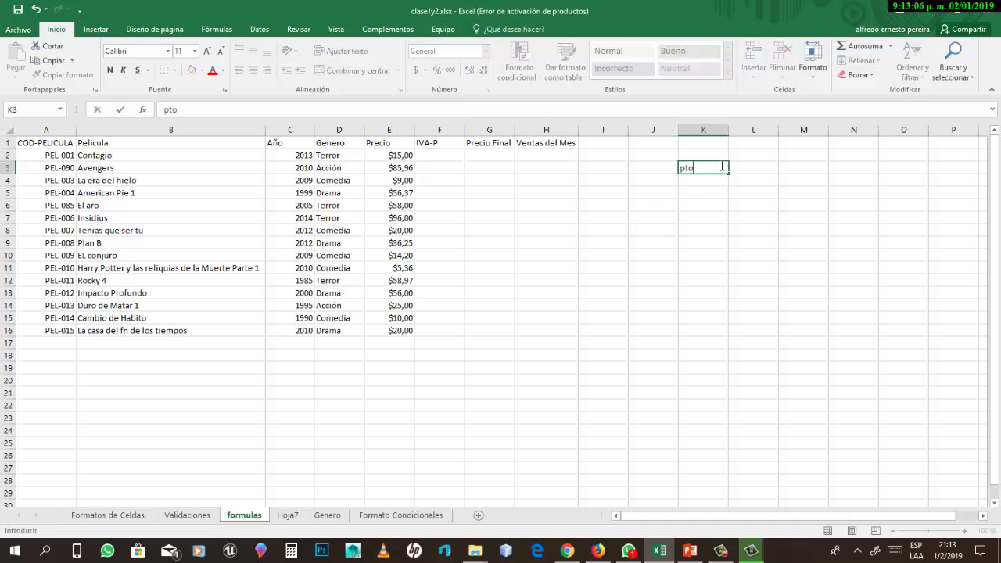
{"action": "key", "text": "BackSpace"}
{"action": "key", "text": "BackSpace"}
{"action": "type", "text": "roduto"}
{"action": "key", "text": "Tab"}
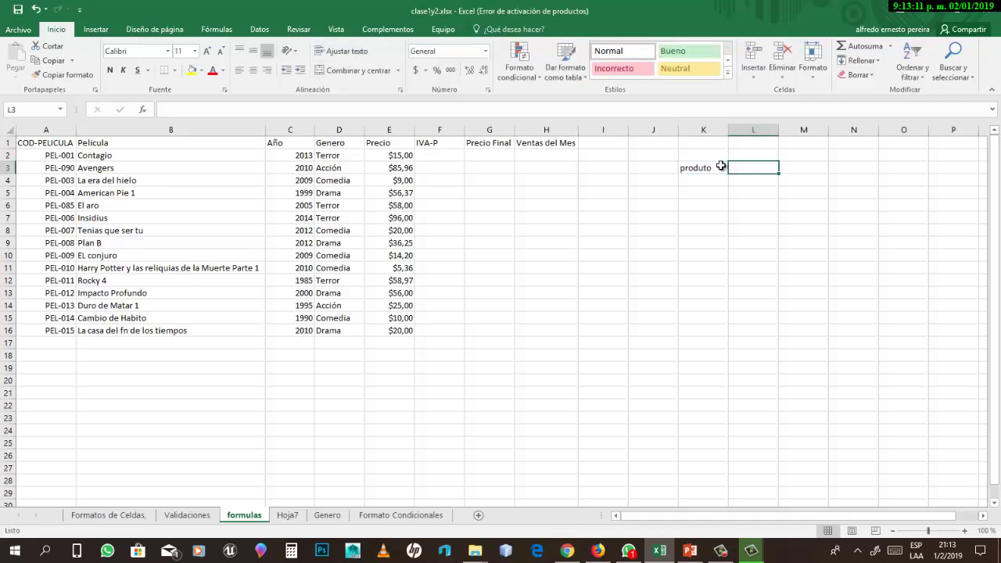
{"action": "type", "text": "10"}
{"action": "key", "text": "Tab"}
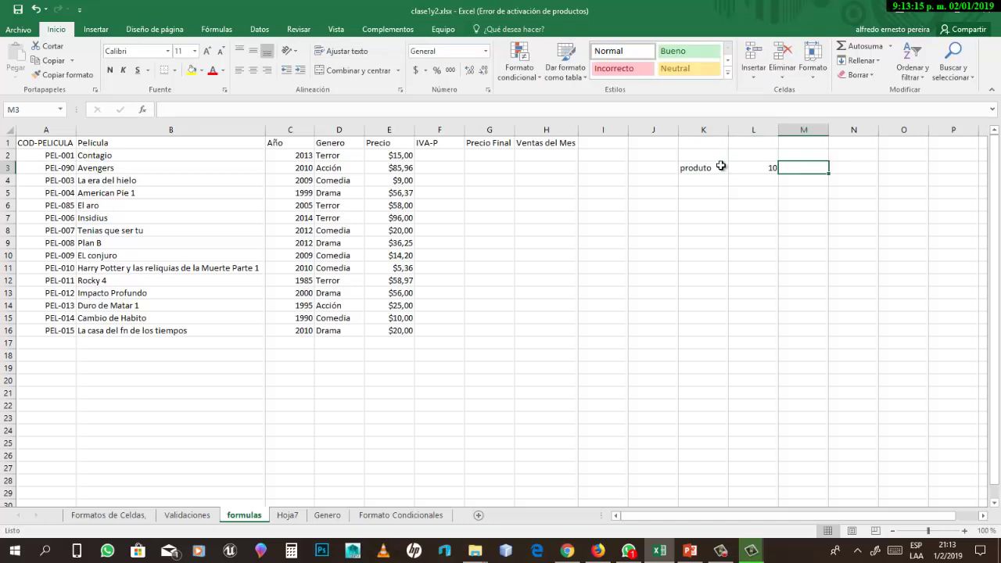
{"action": "type", "text": "12"}
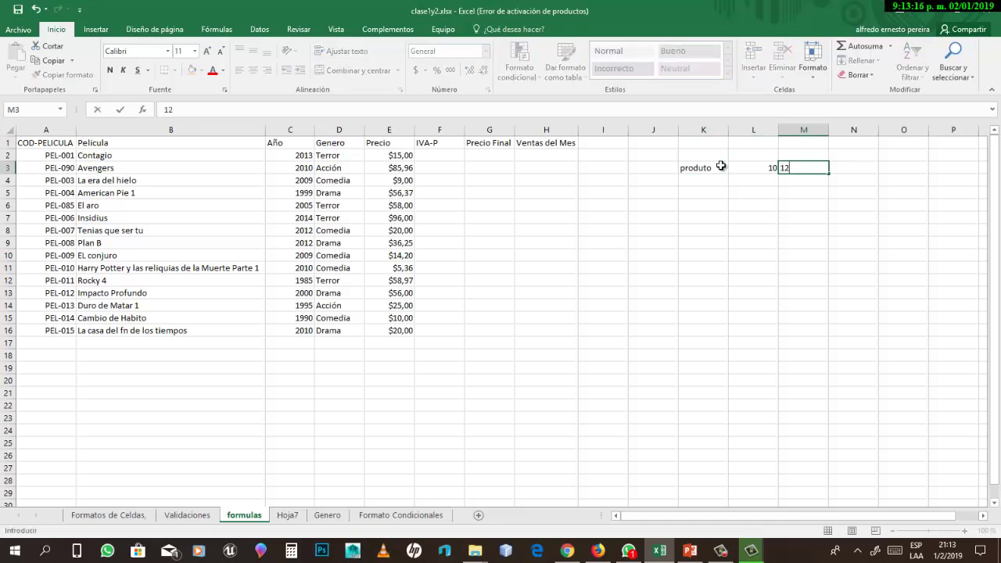
{"action": "key", "text": "Return"}
Confirm the value in M3, select cell L4 and switch the keyboard input language to English (United States).
{"action": "key", "text": "Up"}
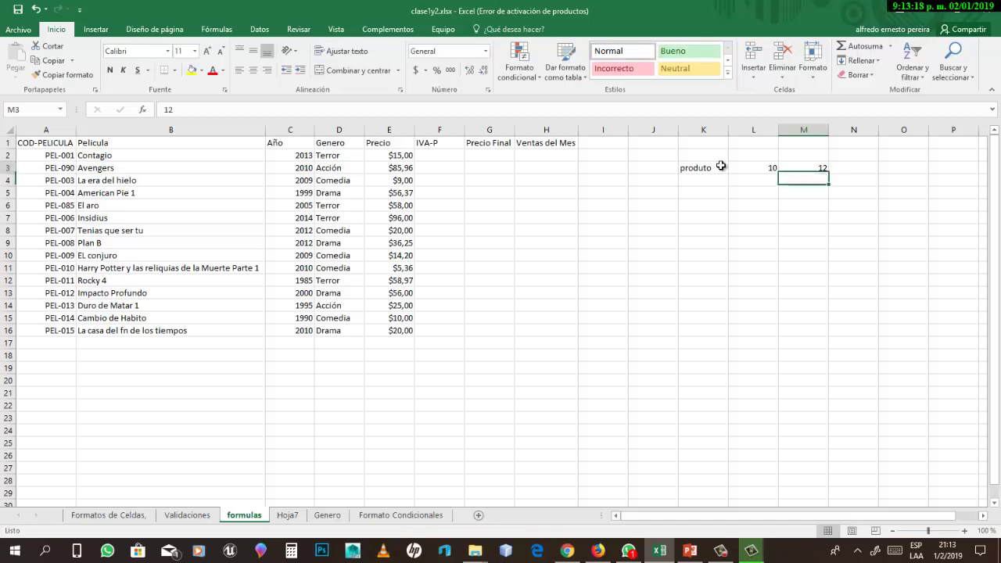
{"action": "key", "text": "Right"}
{"action": "key", "text": "Down"}
{"action": "key", "text": "Left"}
{"action": "key", "text": "Left"}
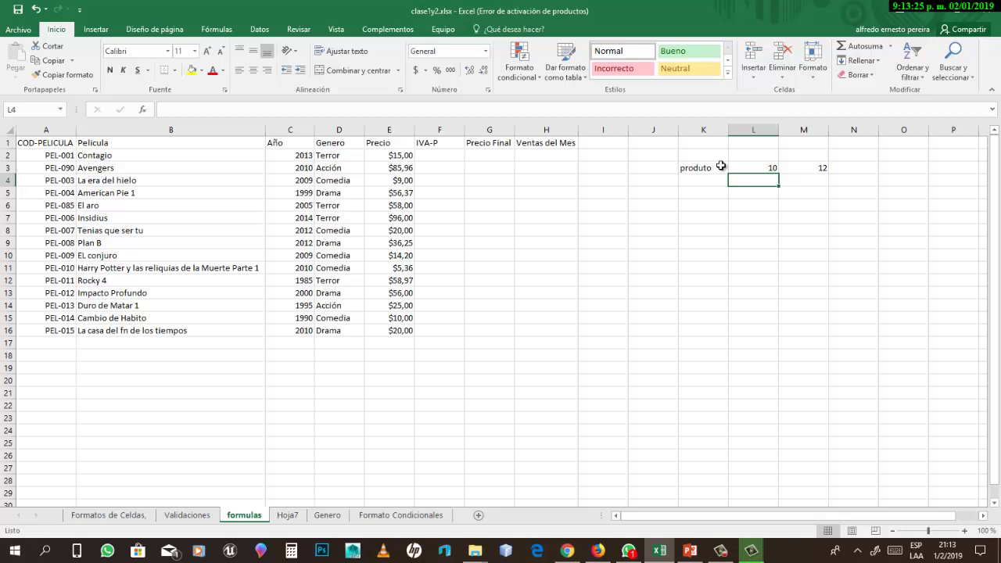
{"action": "type", "text": "¿"}
{"action": "key", "text": "BackSpace"}
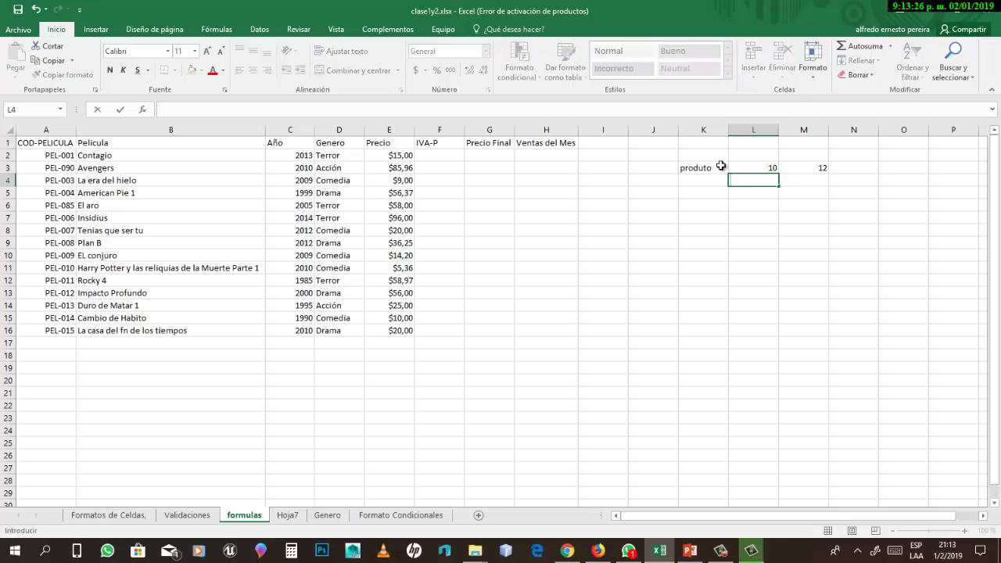
{"action": "left_click", "coordinate": [915, 553]}
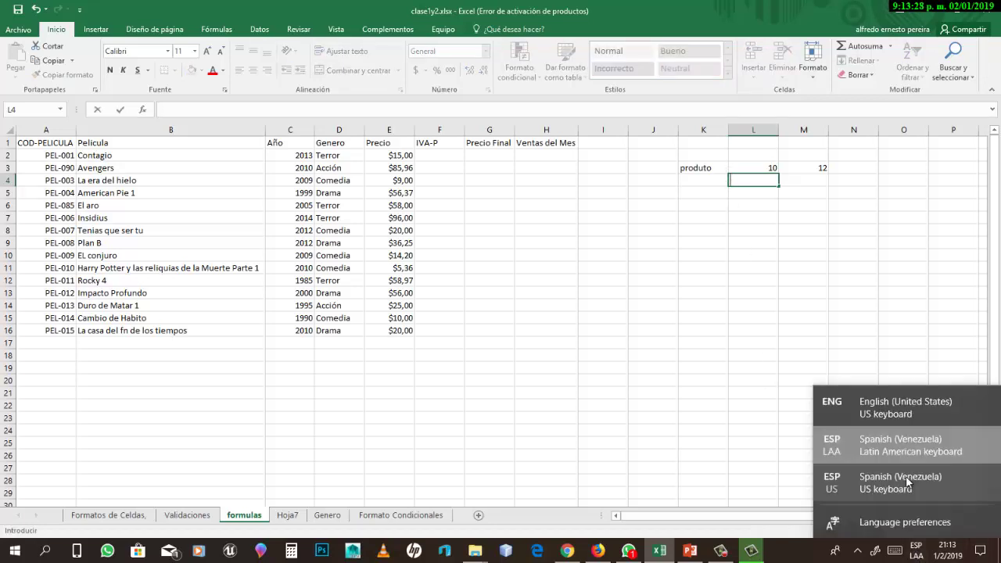
{"action": "left_click", "coordinate": [903, 411]}
Calculate the sample product's 12% tax in L4 with the formula =10*0,12.
{"action": "type", "text": "="}
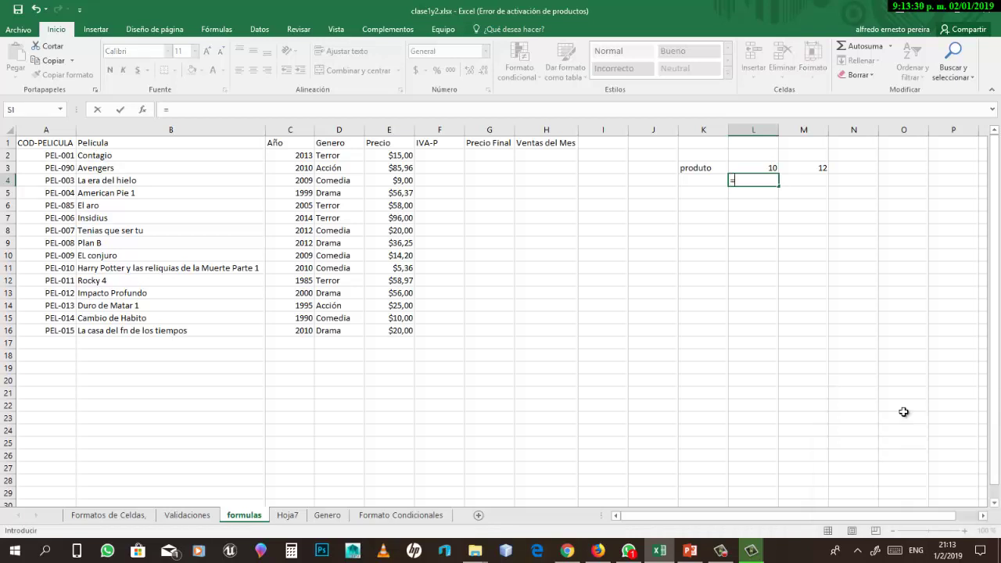
{"action": "type", "text": "10*"}
{"action": "left_click", "coordinate": [819, 168]}
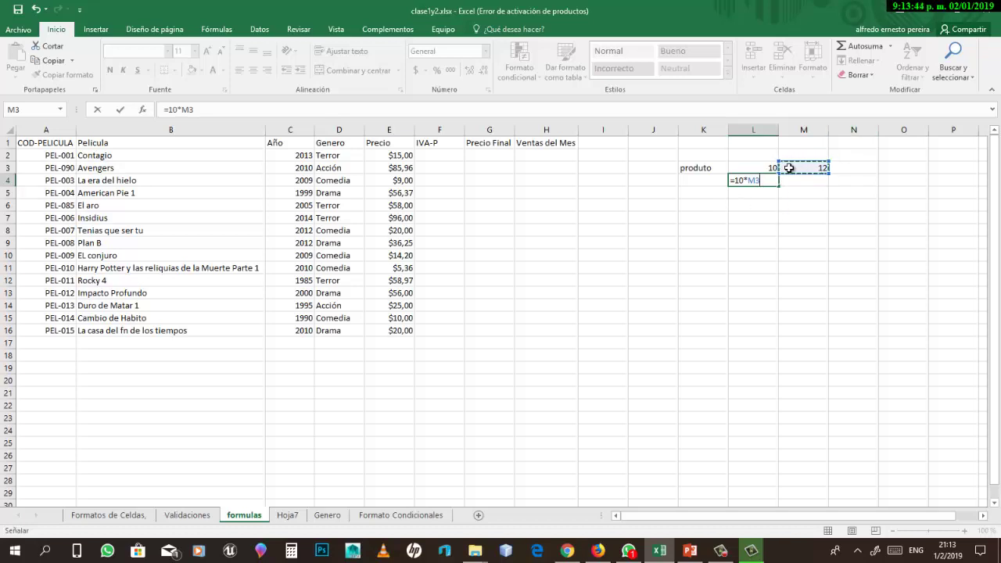
{"action": "key", "text": "BackSpace"}
{"action": "key", "text": "BackSpace"}
{"action": "key", "text": "BackSpace"}
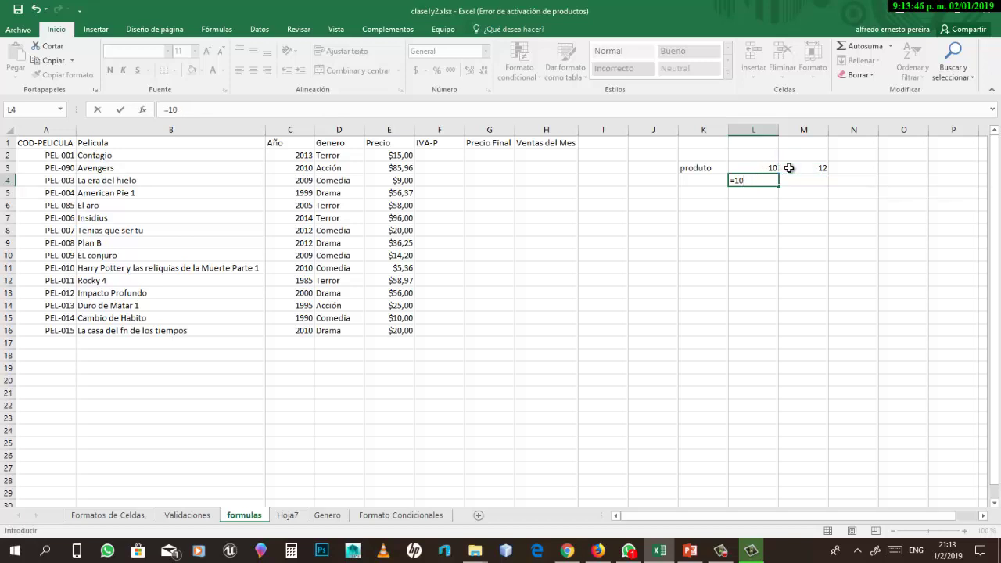
{"action": "type", "text": "*12"}
{"action": "key", "text": "BackSpace"}
{"action": "key", "text": "BackSpace"}
{"action": "key", "text": "BackSpace"}
{"action": "type", "text": "0,12"}
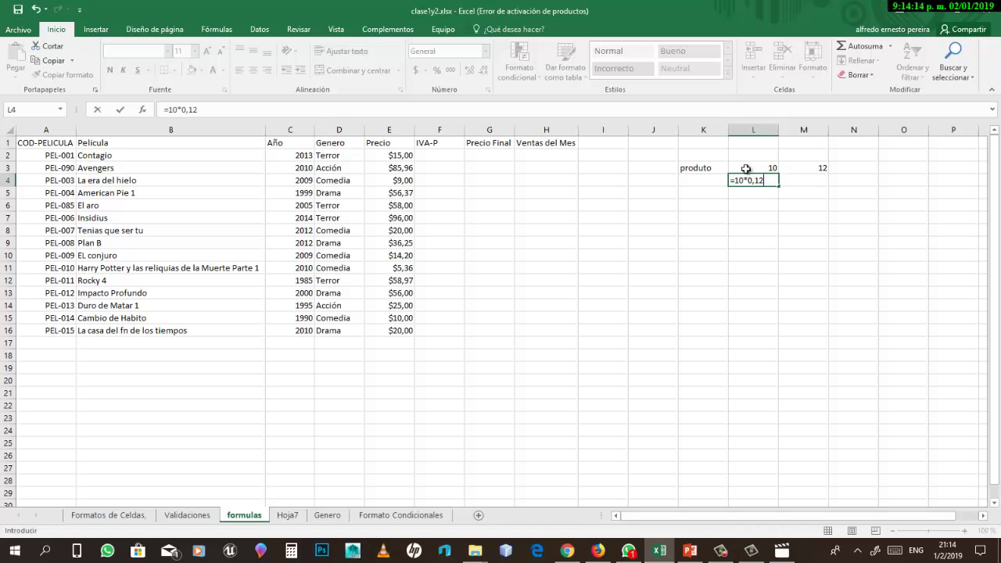
{"action": "key", "text": "Return"}
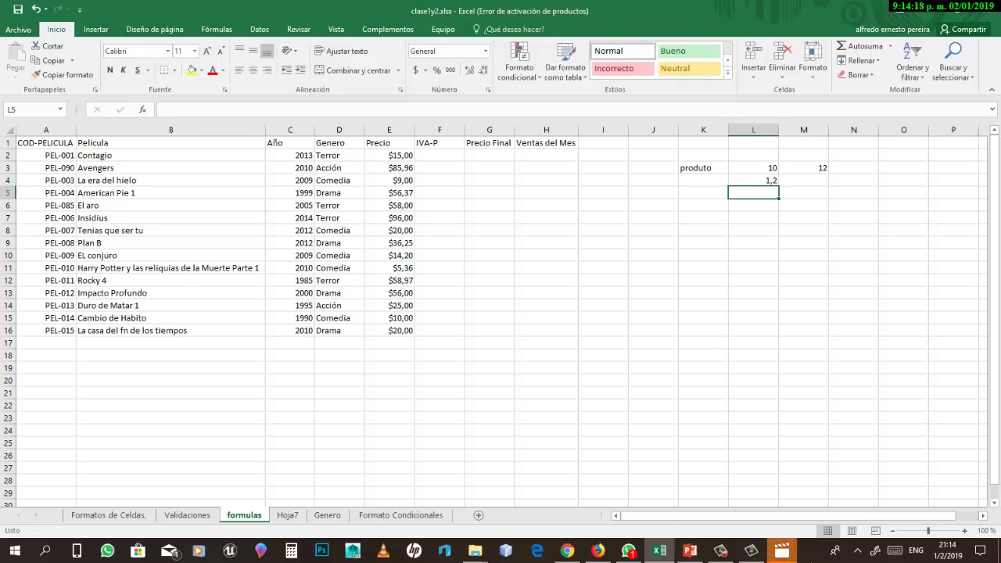
Close the video player window and return to the workbook.
{"action": "left_click", "coordinate": [784, 553]}
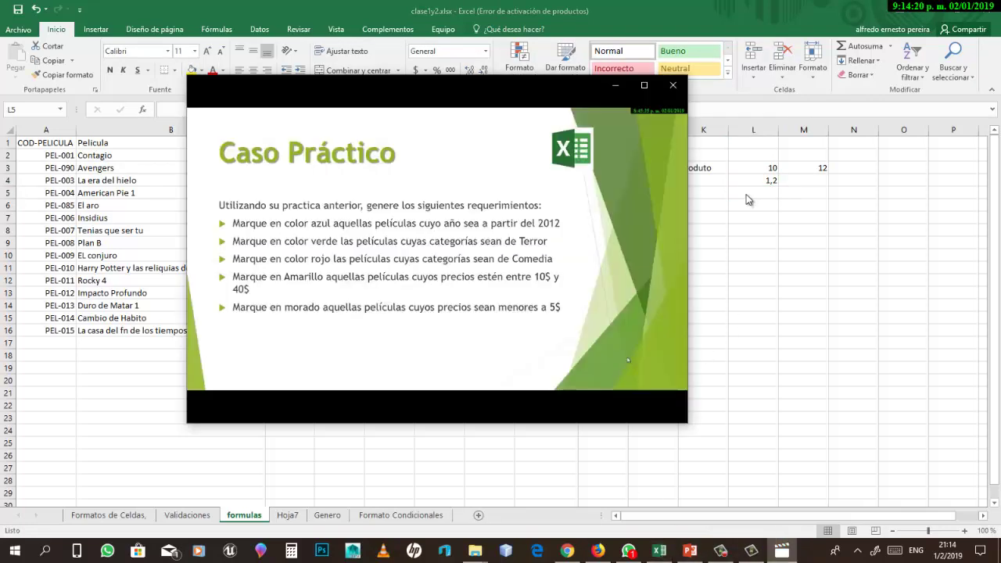
{"action": "left_click", "coordinate": [676, 91]}
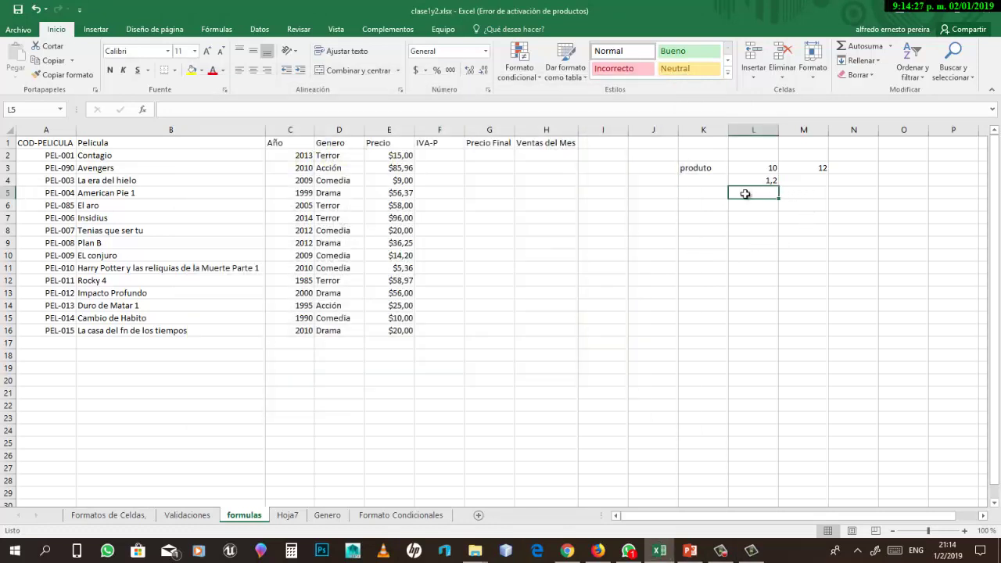
Calculate the sample product's final price in L5 with the formula =10+1,2.
{"action": "left_click", "coordinate": [765, 181]}
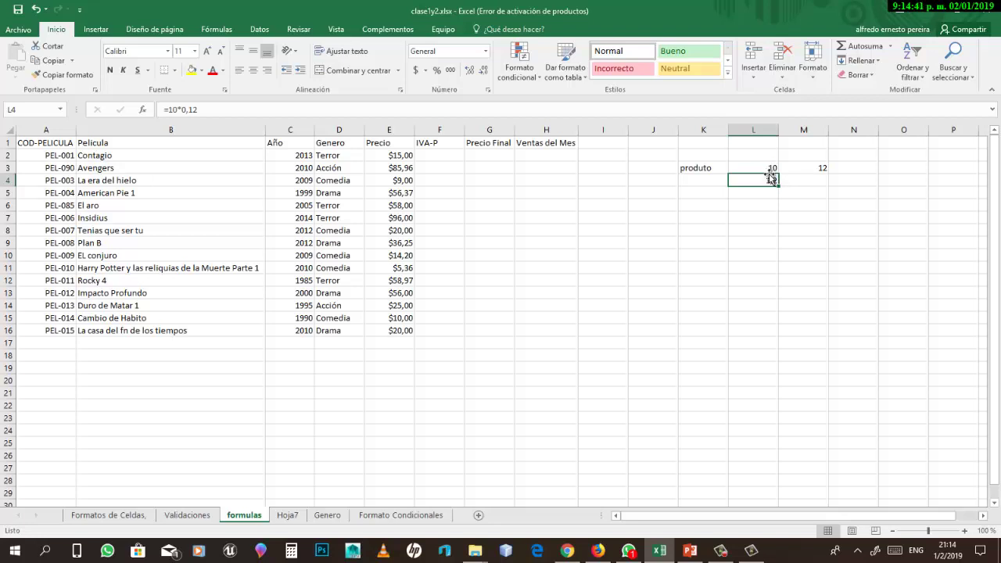
{"action": "left_click", "coordinate": [772, 194]}
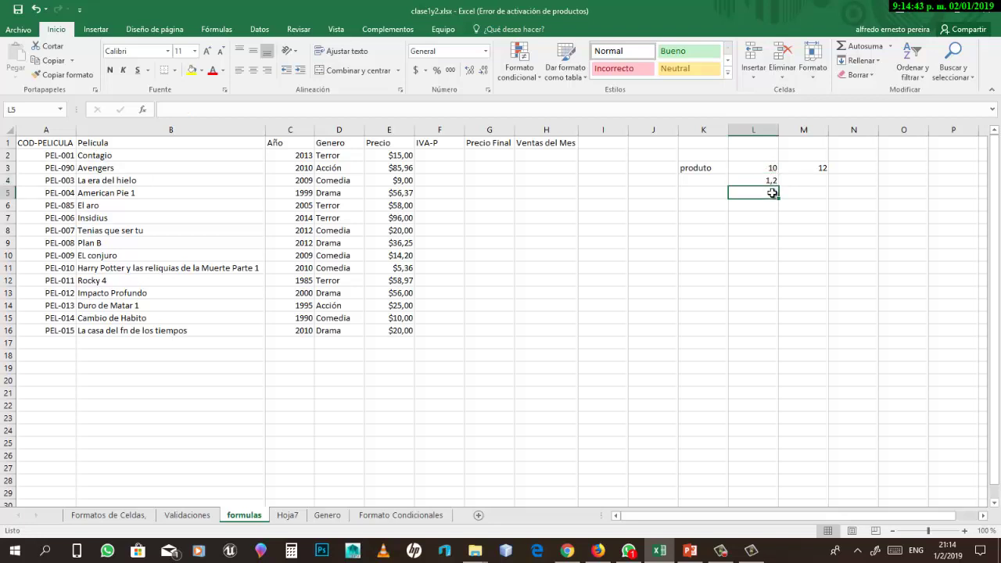
{"action": "type", "text": "="}
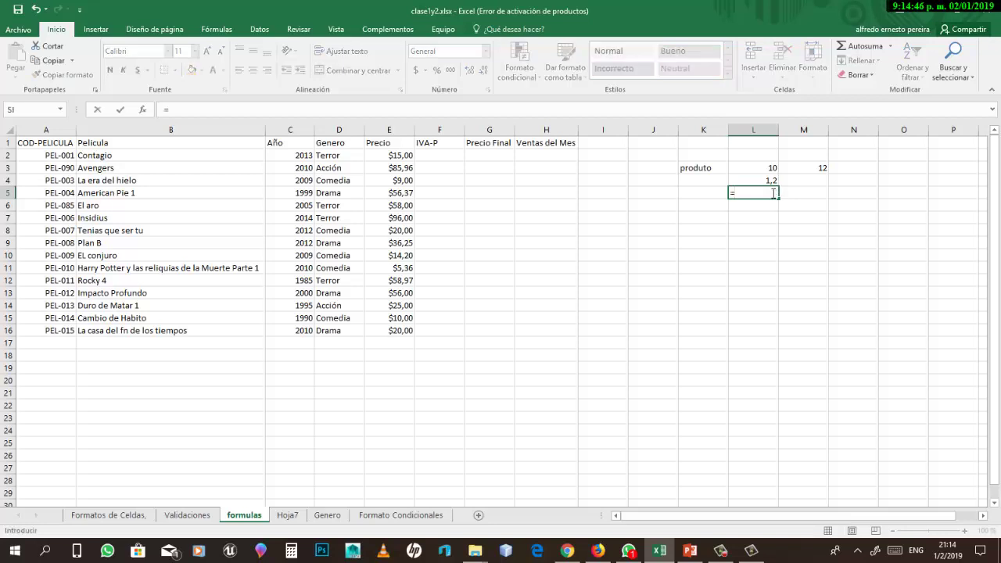
{"action": "type", "text": "10+1,2"}
{"action": "key", "text": "Return"}
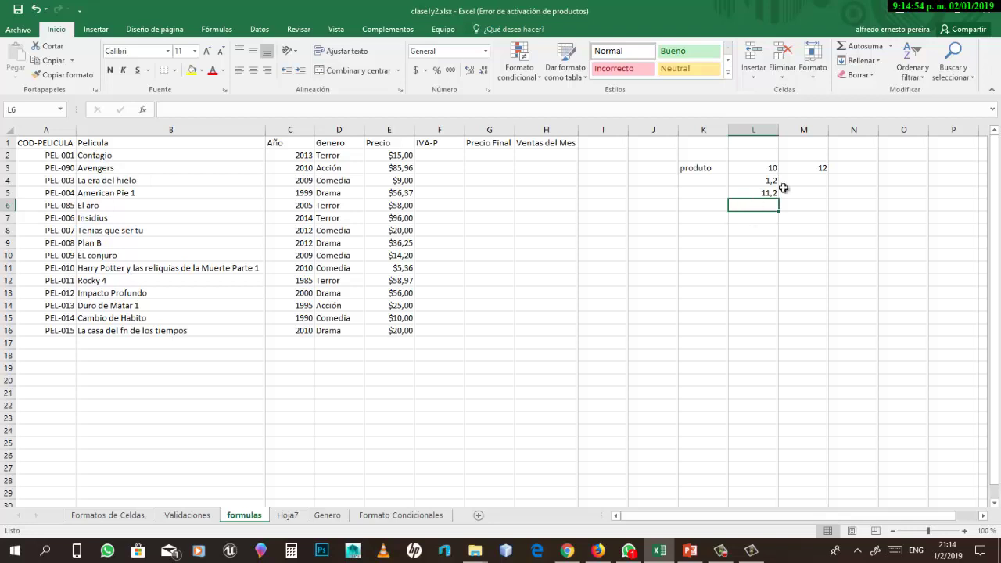
{"action": "left_click", "coordinate": [767, 193]}
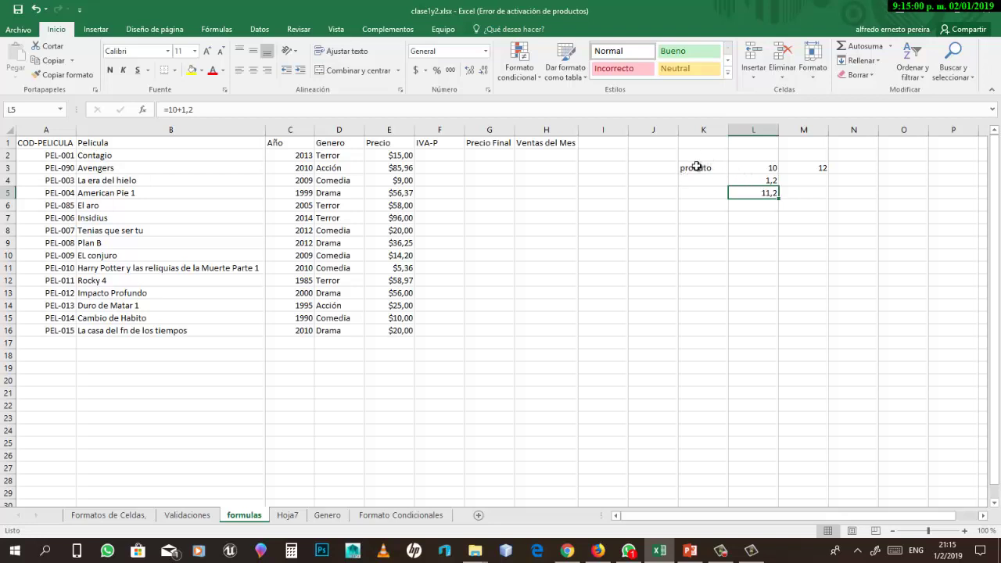
Clear the contents of the sample calculation in K3:M5.
{"action": "left_click_drag", "start_coordinate": [696, 166], "coordinate": [821, 198]}
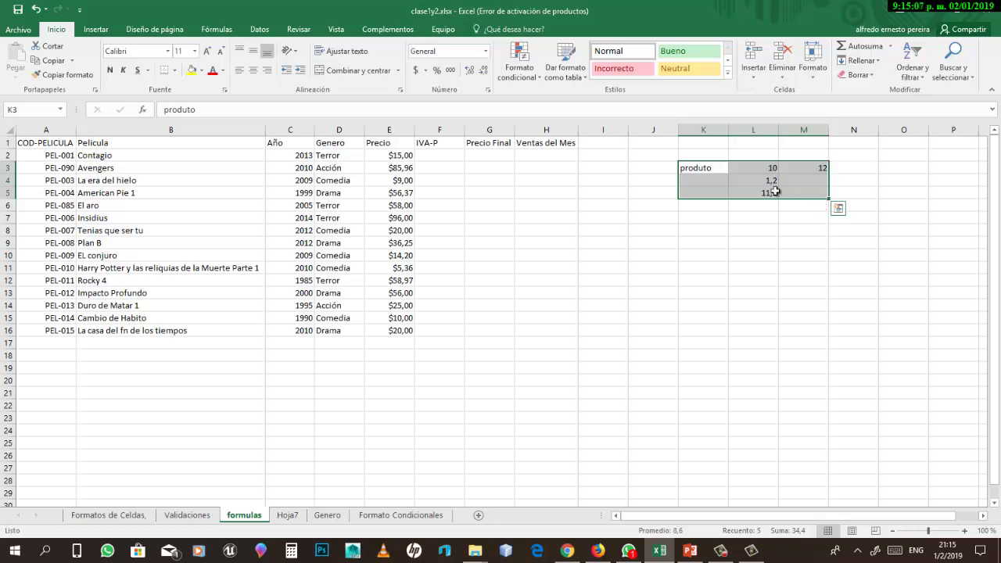
{"action": "left_click", "coordinate": [687, 180]}
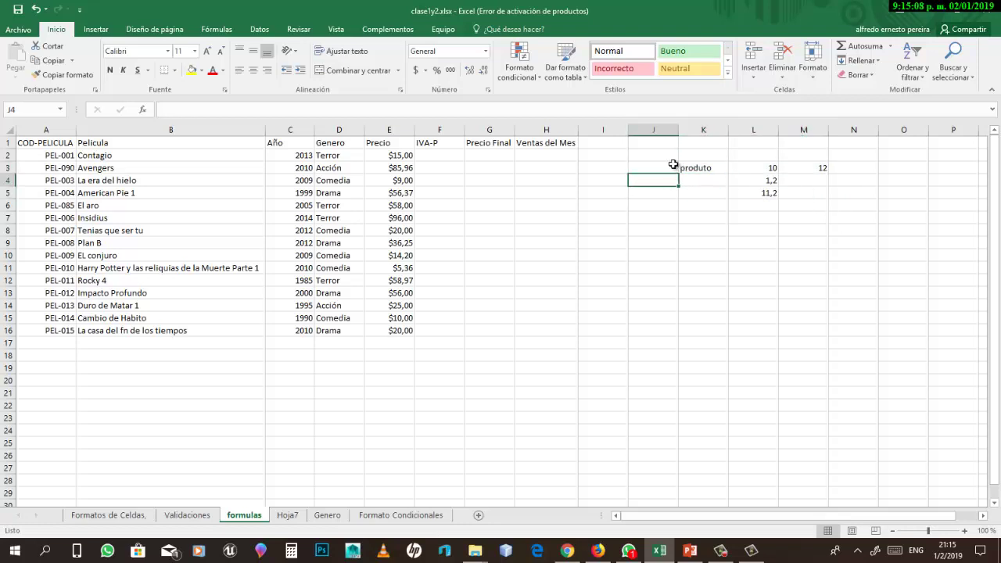
{"action": "left_click_drag", "start_coordinate": [695, 167], "coordinate": [813, 194]}
{"action": "right_click", "coordinate": [812, 194]}
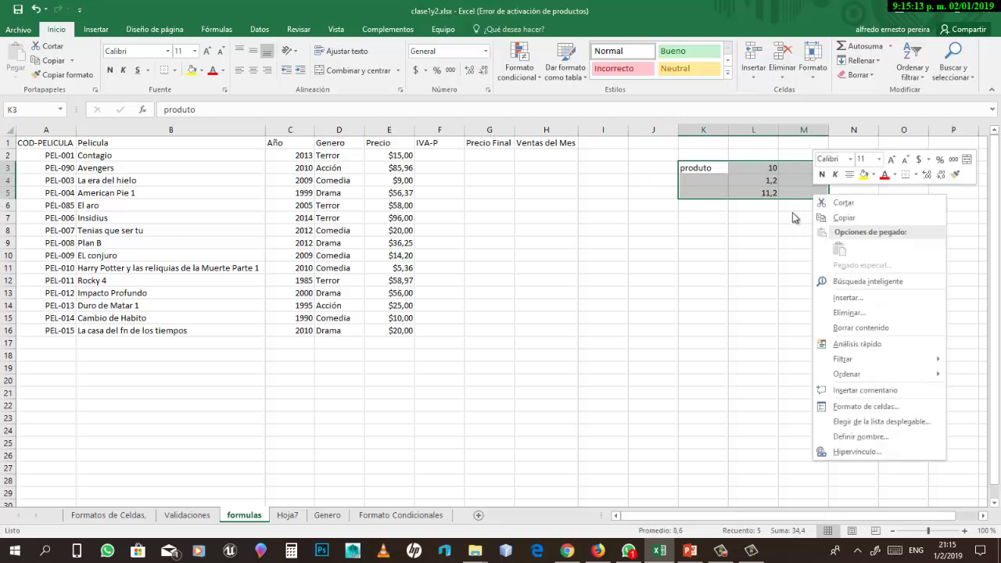
{"action": "left_click", "coordinate": [879, 328]}
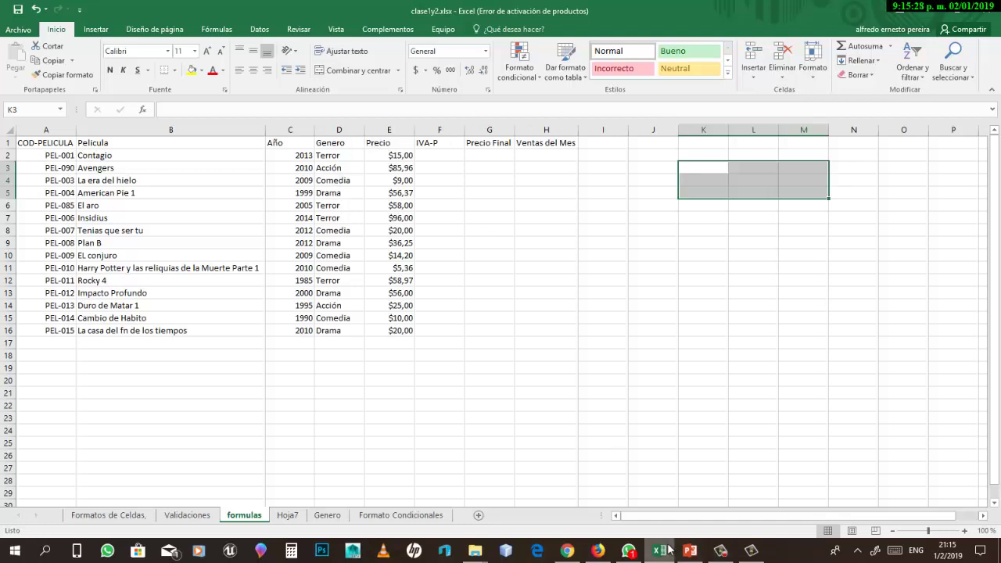
{"action": "mouse_move", "coordinate": [667, 552]}
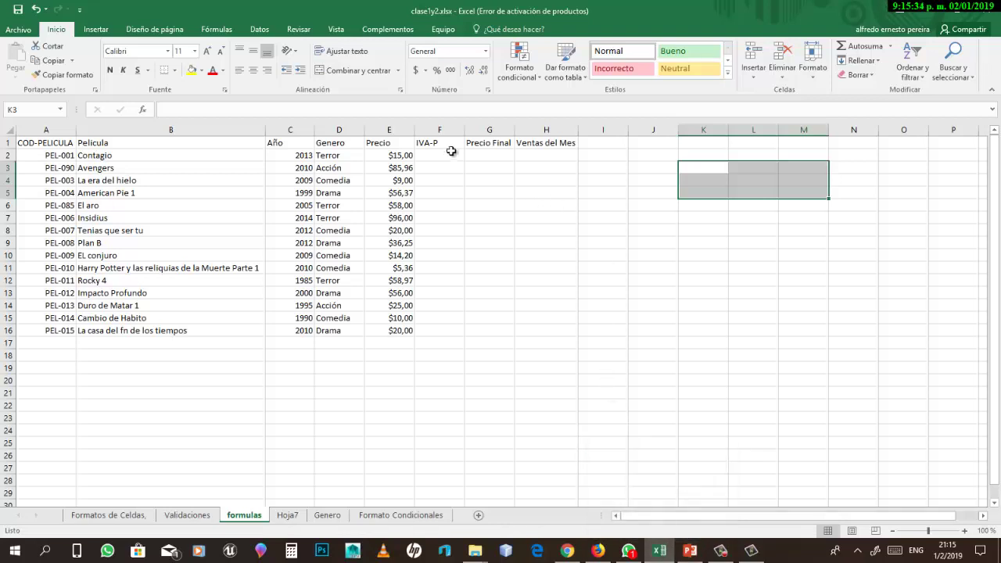
{"action": "left_click", "coordinate": [407, 126]}
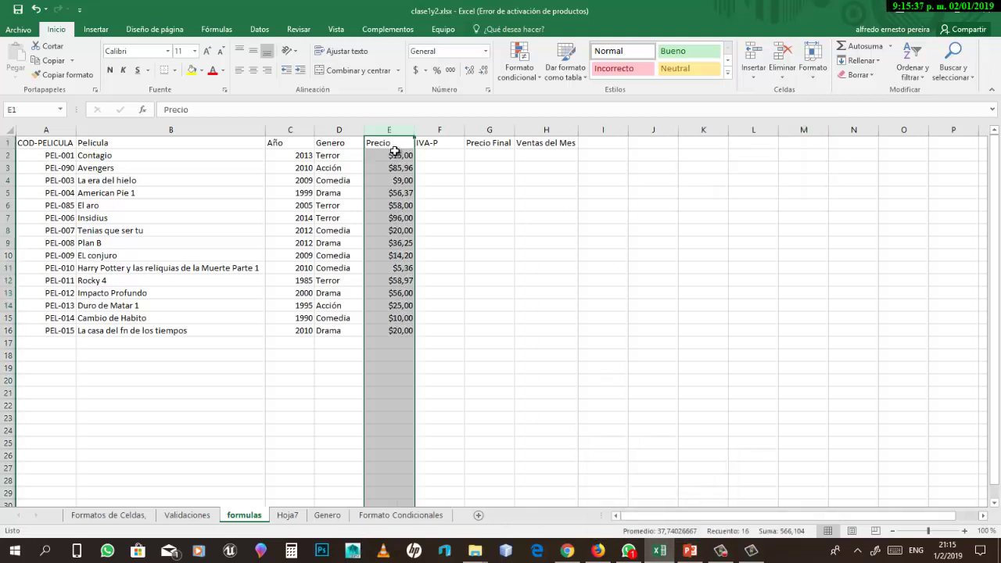
{"action": "left_click", "coordinate": [396, 153]}
{"action": "left_click", "coordinate": [398, 129]}
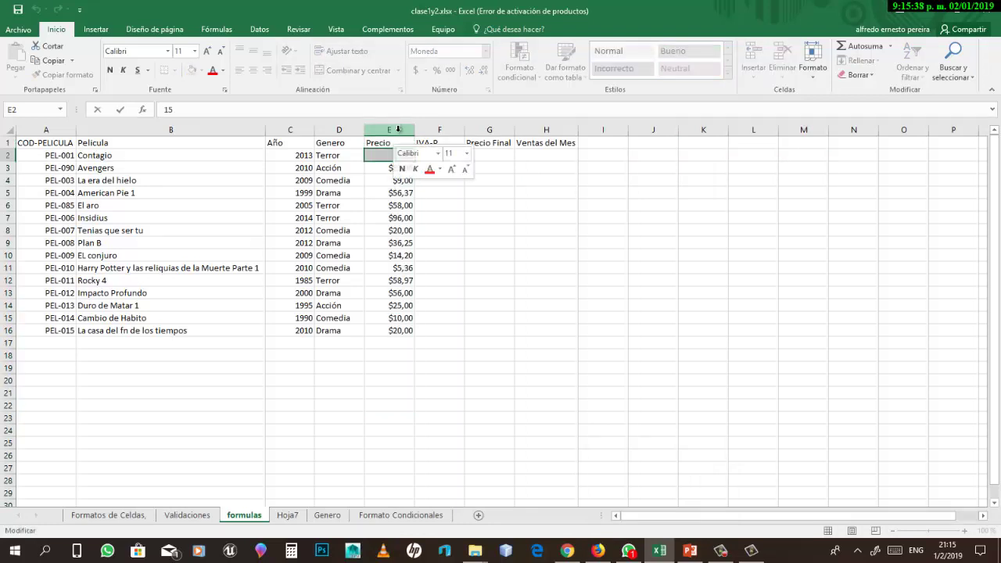
{"action": "left_click", "coordinate": [406, 155]}
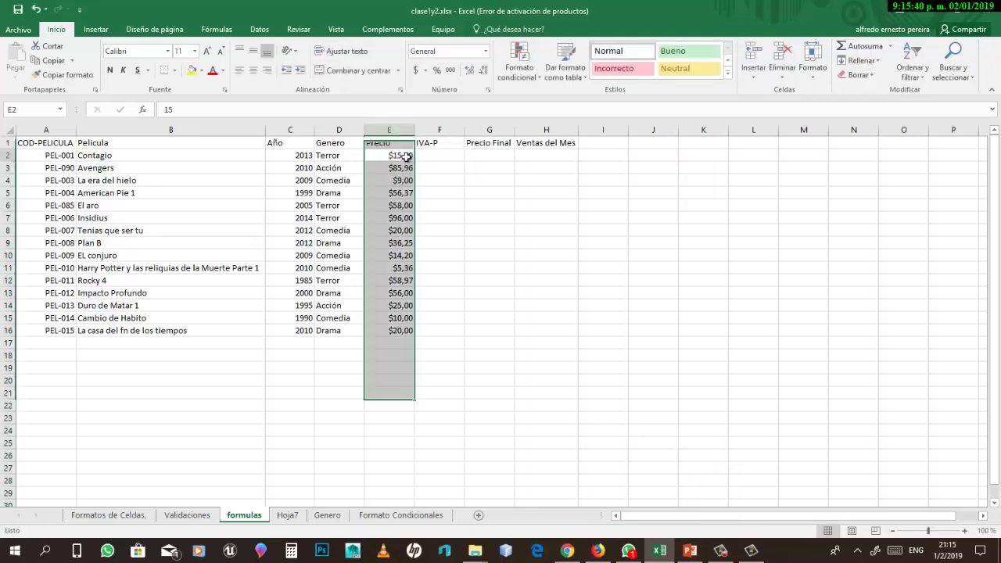
Calculate the tax for the first movie in F2 under IVA-P with the formula =E2*0,12.
{"action": "left_click", "coordinate": [434, 155]}
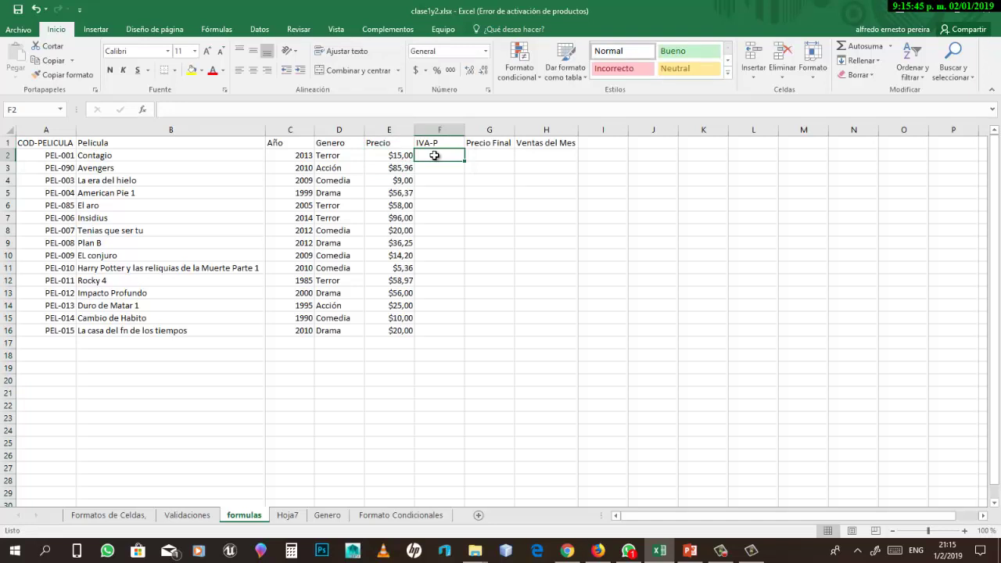
{"action": "type", "text": "="}
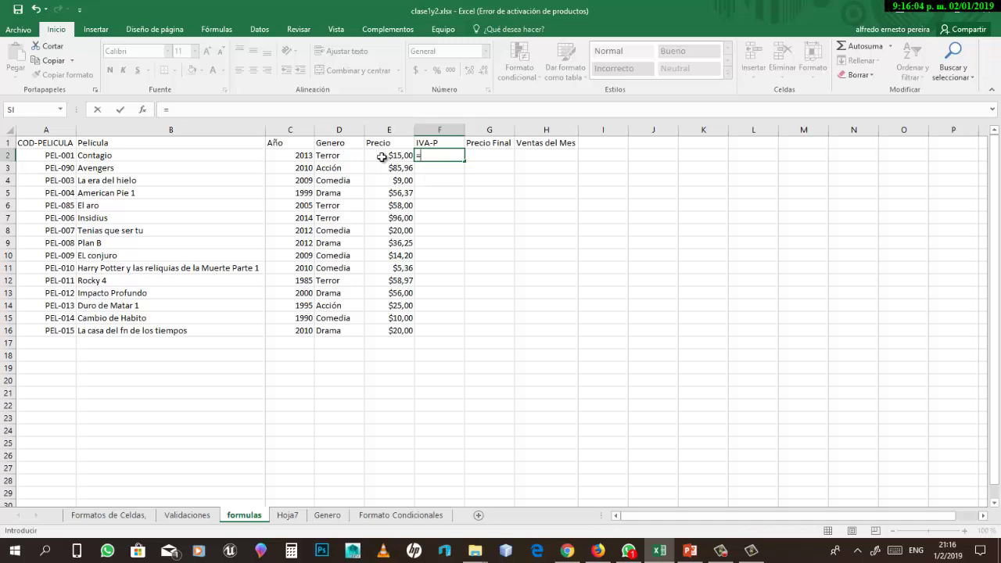
{"action": "left_click", "coordinate": [382, 157]}
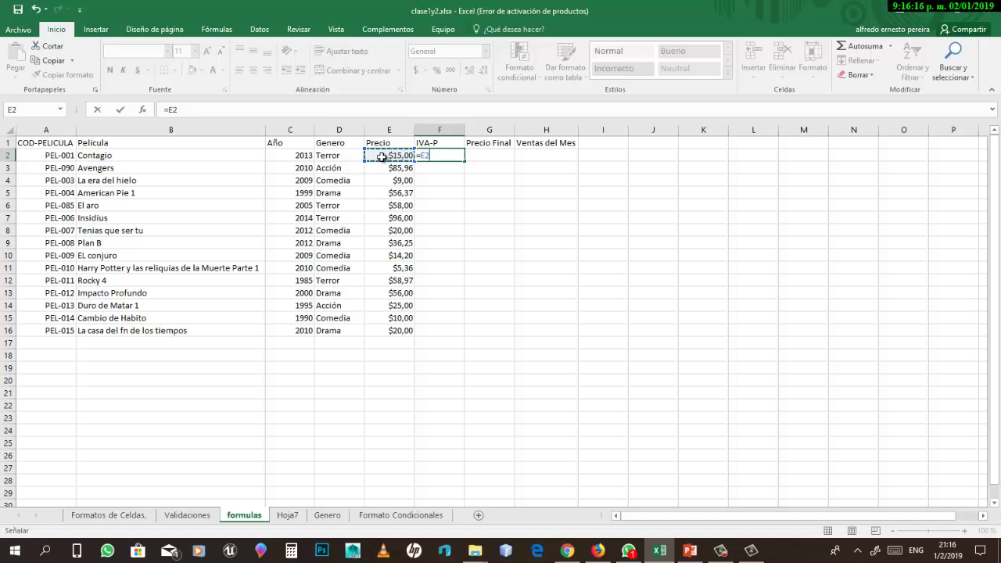
{"action": "type", "text": "*0,12"}
{"action": "key", "text": "ctrl+Return"}
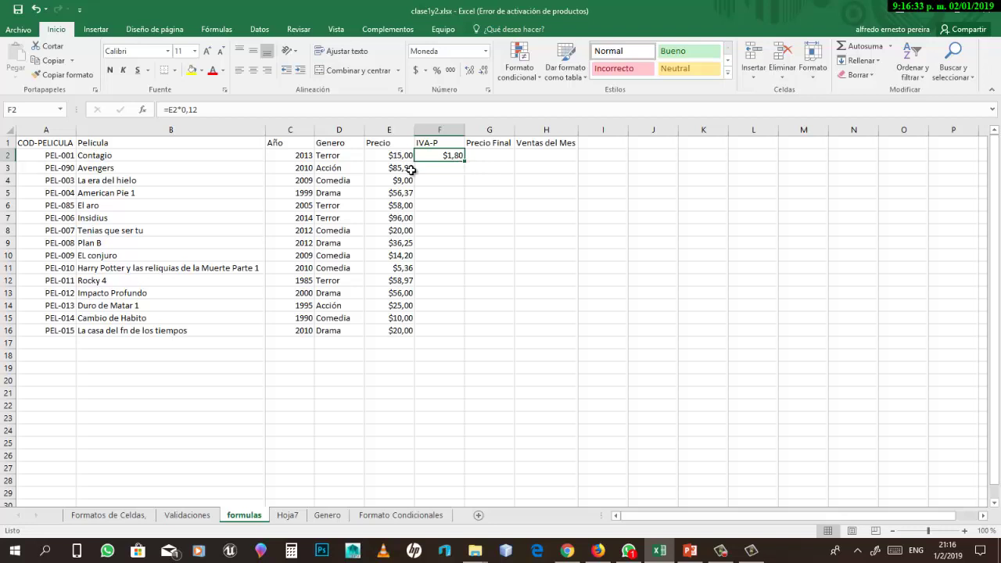
Examine the formula in F2, its fill handle and the empty IVA-P cells below it.
{"action": "left_click", "coordinate": [441, 166]}
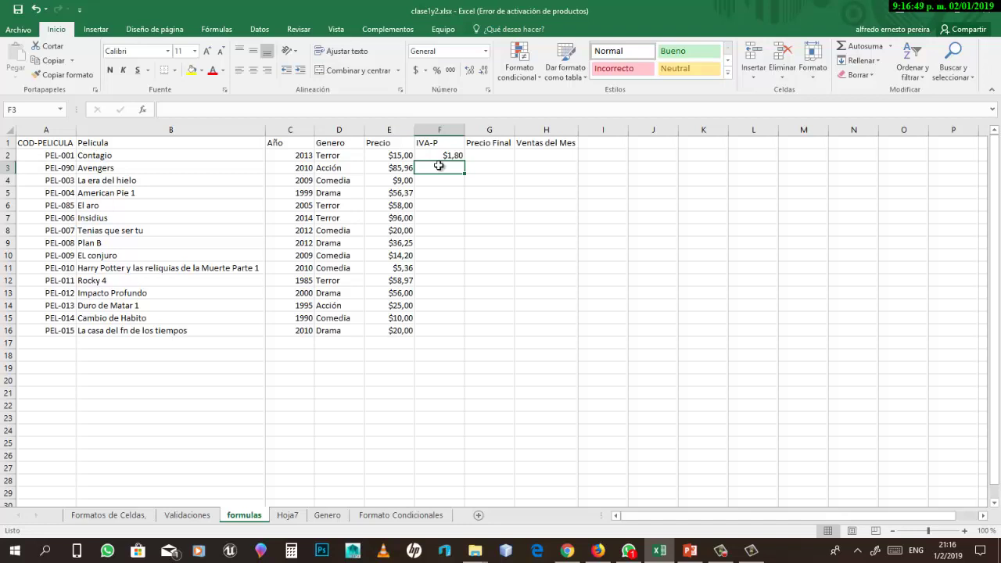
{"action": "left_click", "coordinate": [454, 156]}
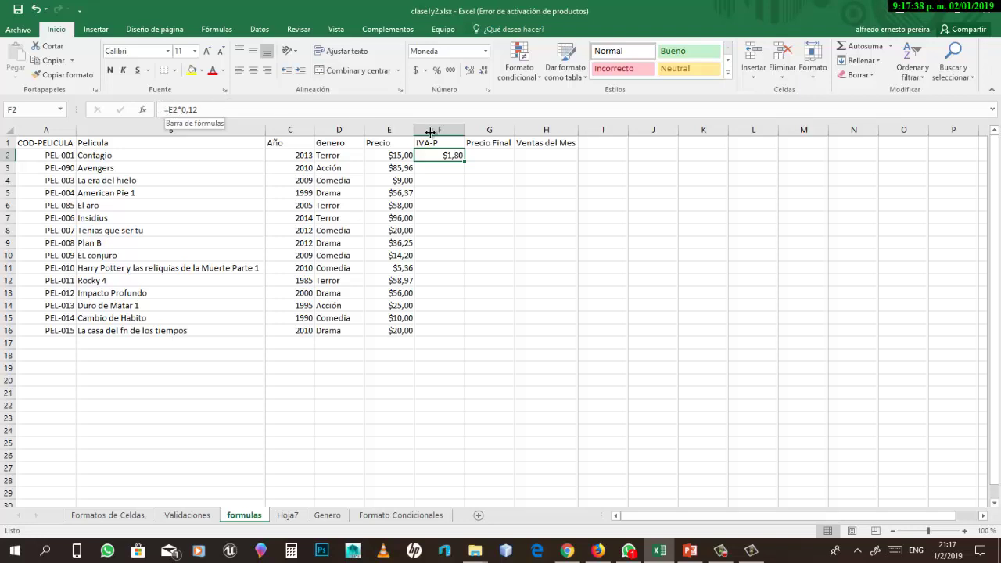
{"action": "left_click", "coordinate": [442, 169]}
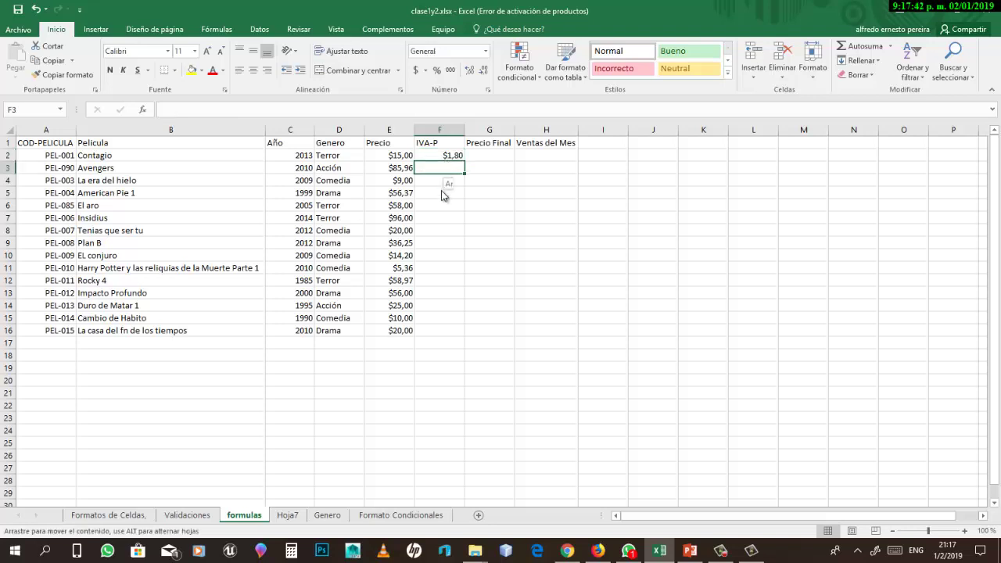
{"action": "left_click", "coordinate": [445, 205]}
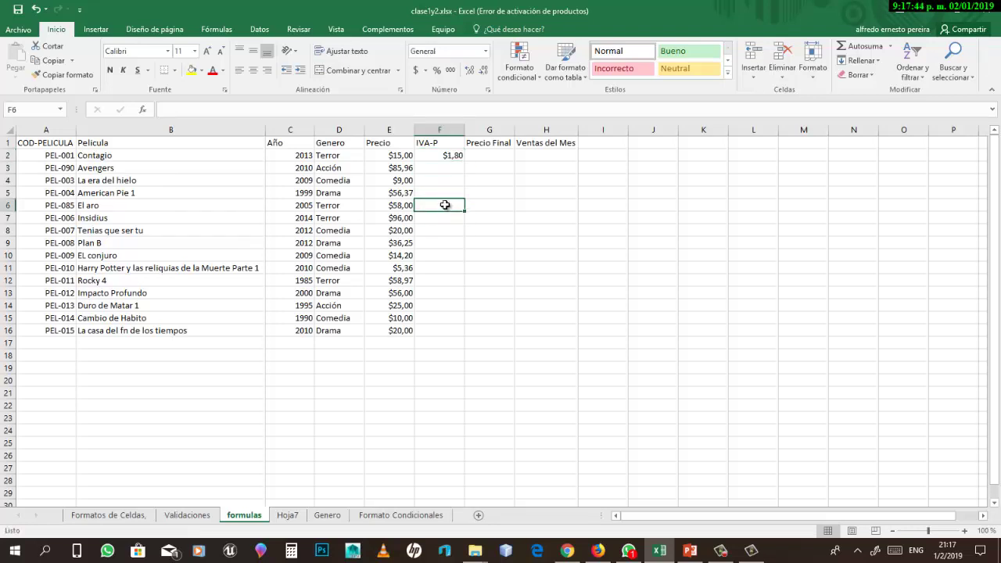
{"action": "left_click", "coordinate": [446, 194]}
{"action": "left_click", "coordinate": [450, 168]}
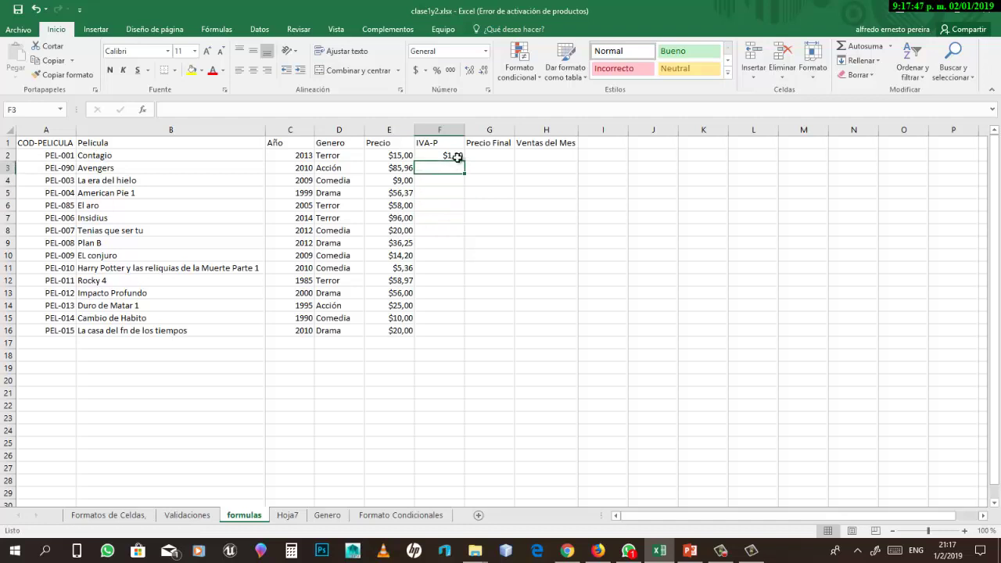
{"action": "left_click", "coordinate": [457, 157]}
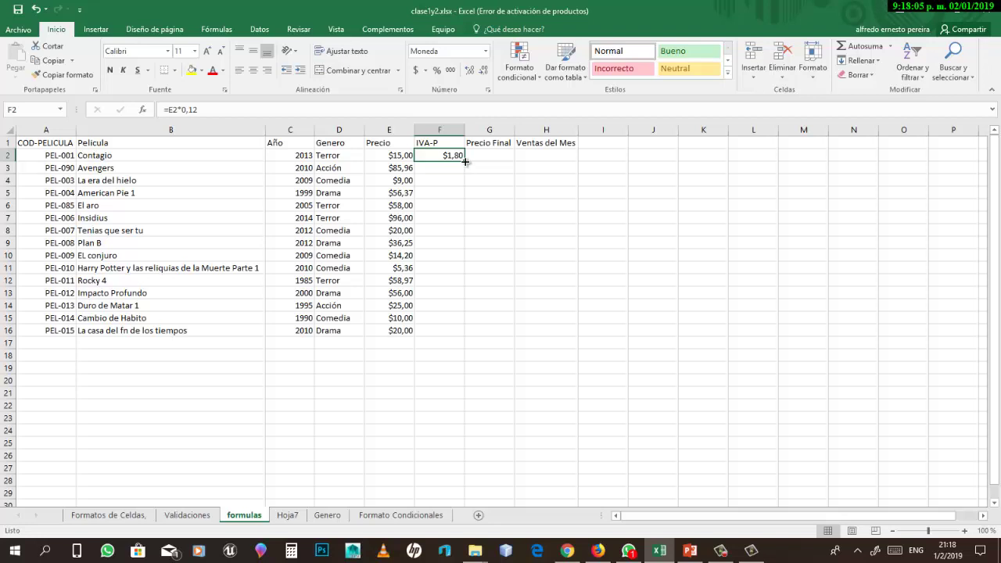
{"action": "left_click_drag", "start_coordinate": [465, 162], "coordinate": [465, 161]}
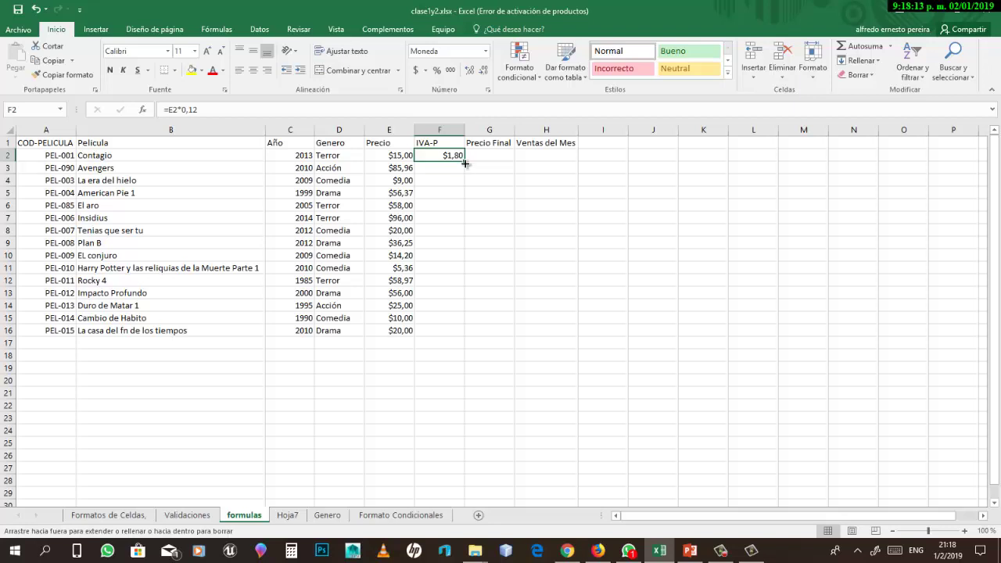
Copy the tax formula from F2 down through F16 and check the row references in the filled IVA-P cells.
{"action": "left_click_drag", "start_coordinate": [466, 163], "coordinate": [463, 336]}
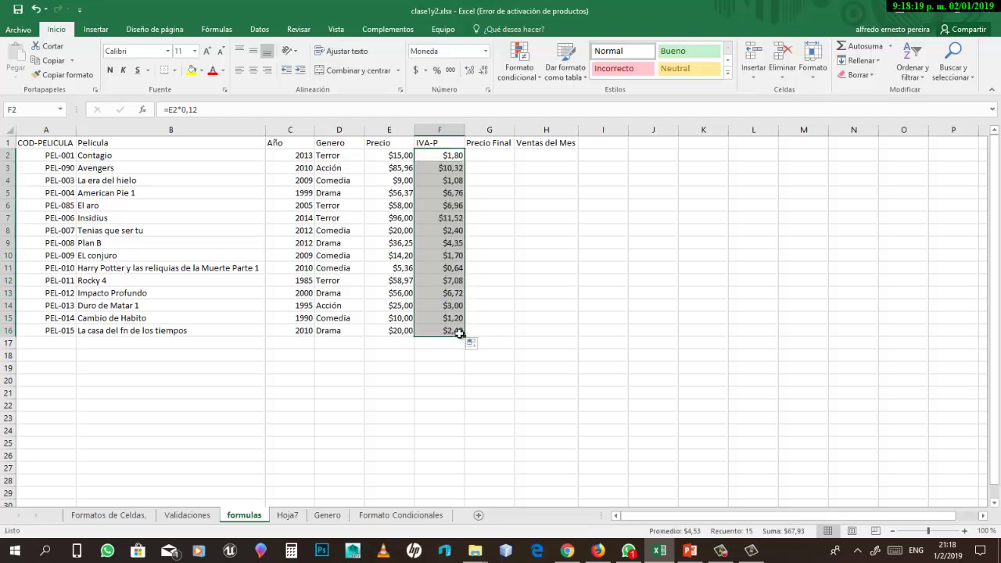
{"action": "left_click", "coordinate": [456, 168]}
{"action": "key", "text": "Down"}
{"action": "key", "text": "Down"}
{"action": "key", "text": "Down"}
{"action": "key", "text": "Down"}
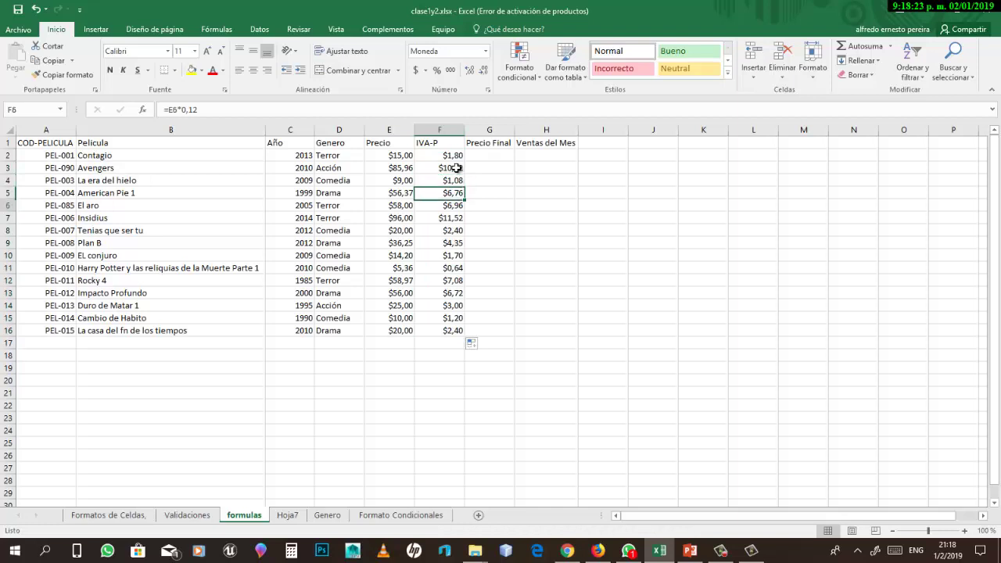
{"action": "key", "text": "Down"}
{"action": "key", "text": "Down"}
{"action": "key", "text": "Down"}
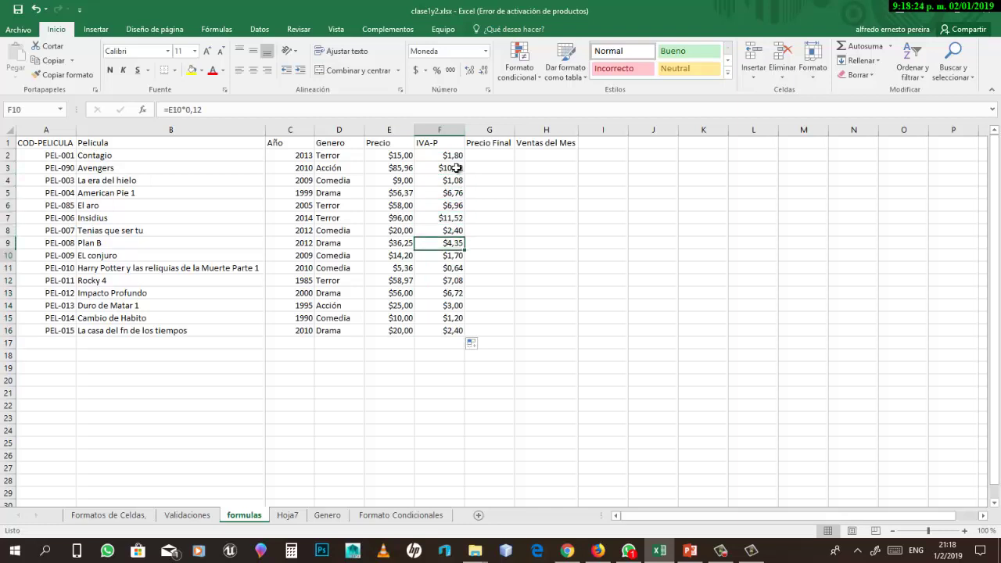
{"action": "key", "text": "Down"}
{"action": "key", "text": "Down"}
{"action": "key", "text": "Down"}
{"action": "key", "text": "Down"}
{"action": "key", "text": "Down"}
{"action": "key", "text": "Down"}
{"action": "key", "text": "Down"}
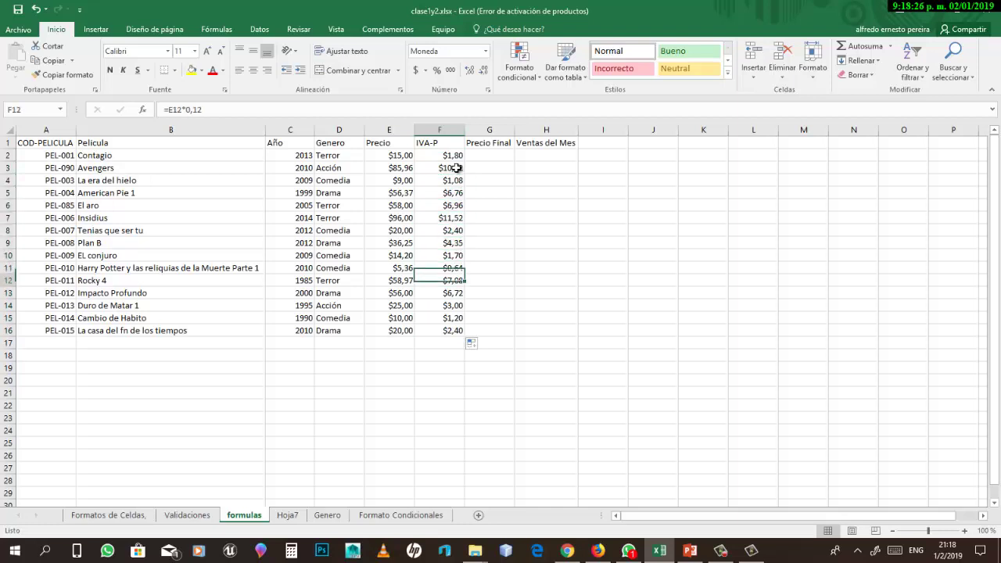
Compare the IVA-P formulas with the Precio cells they reference, from the first movie down to F16.
{"action": "key", "text": "Up"}
{"action": "key", "text": "Up"}
{"action": "key", "text": "Up"}
{"action": "key", "text": "Up"}
{"action": "key", "text": "Up"}
{"action": "key", "text": "Up"}
{"action": "key", "text": "Up"}
{"action": "key", "text": "Up"}
{"action": "key", "text": "Up"}
{"action": "key", "text": "Up"}
{"action": "key", "text": "Up"}
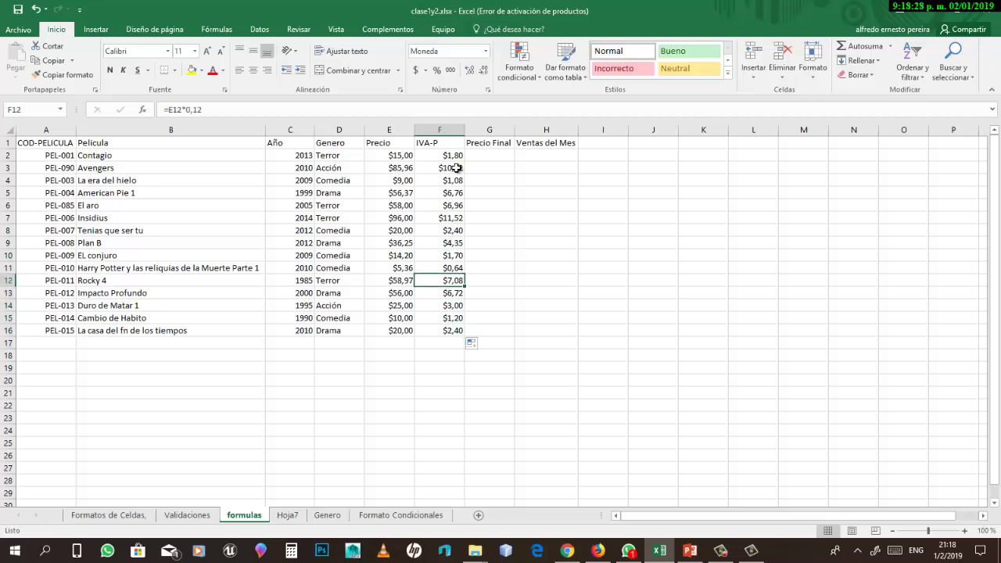
{"action": "key", "text": "Up"}
{"action": "key", "text": "Up"}
{"action": "key", "text": "Up"}
{"action": "key", "text": "Up"}
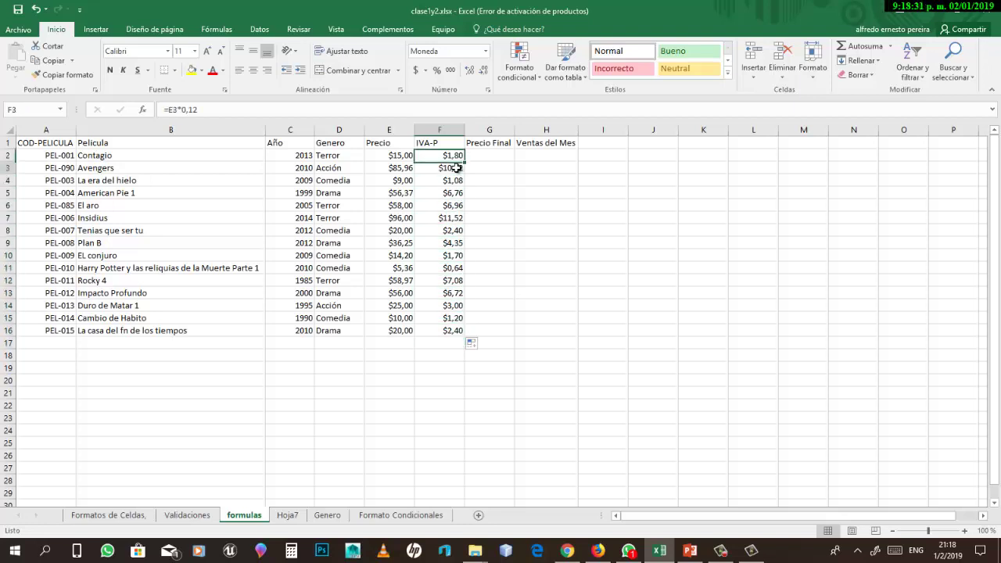
{"action": "key", "text": "Down"}
{"action": "key", "text": "Down"}
{"action": "key", "text": "Left"}
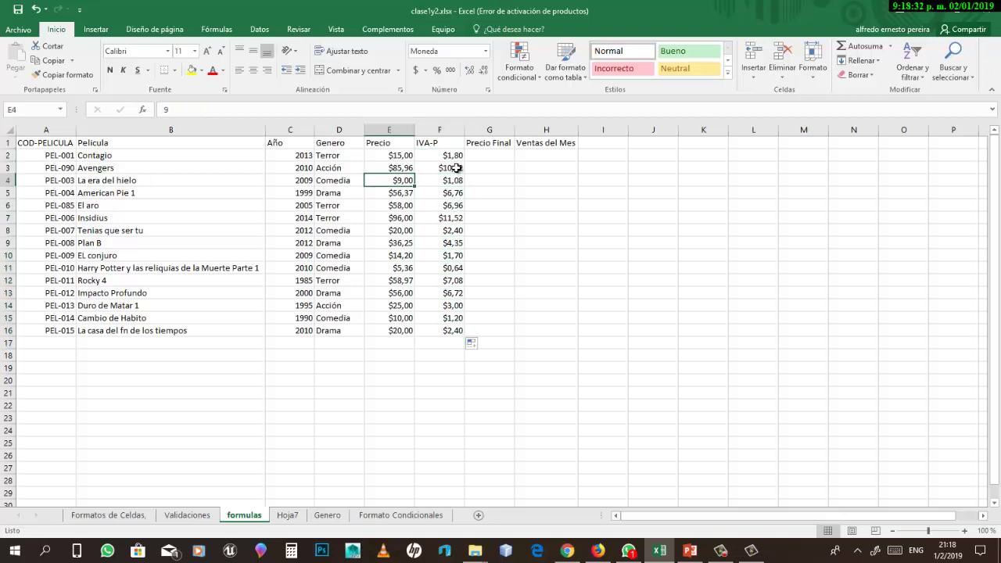
{"action": "key", "text": "Right"}
{"action": "key", "text": "Down"}
{"action": "key", "text": "Down"}
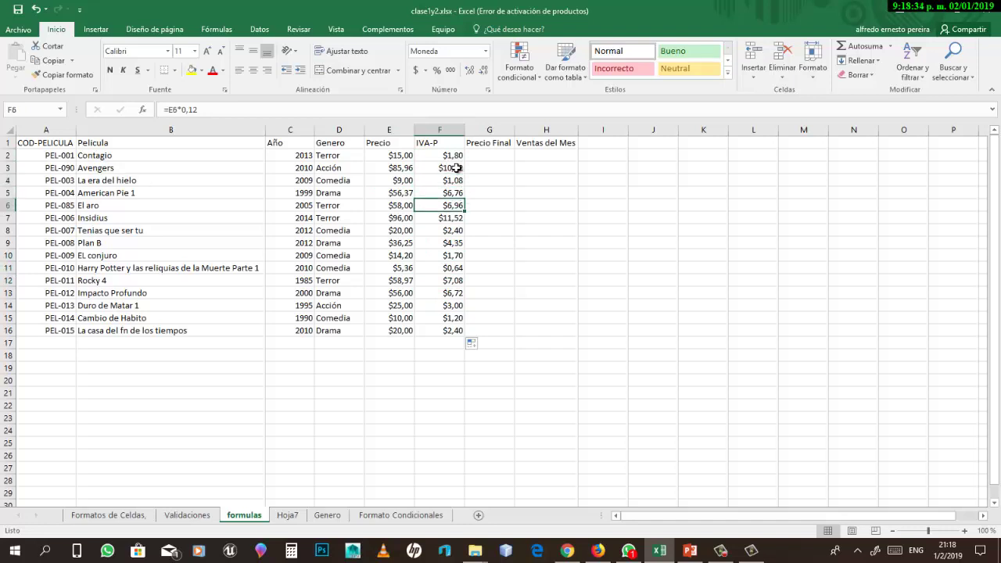
{"action": "key", "text": "Left"}
{"action": "key", "text": "Down"}
{"action": "key", "text": "Down"}
{"action": "key", "text": "Down"}
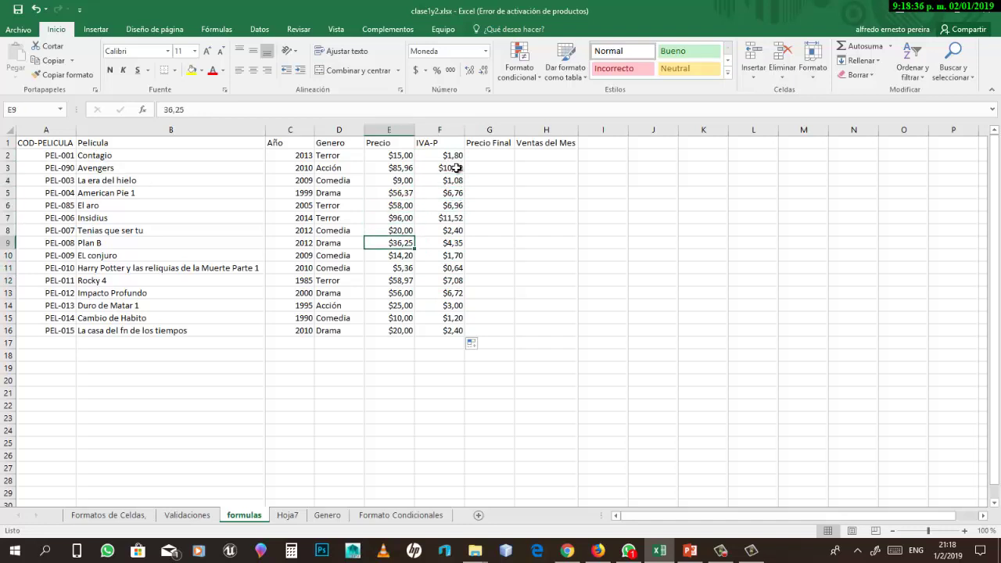
{"action": "key", "text": "Right"}
{"action": "key", "text": "Down"}
{"action": "key", "text": "Down"}
{"action": "key", "text": "Down"}
{"action": "key", "text": "Down"}
{"action": "key", "text": "Down"}
{"action": "key", "text": "Down"}
{"action": "key", "text": "Down"}
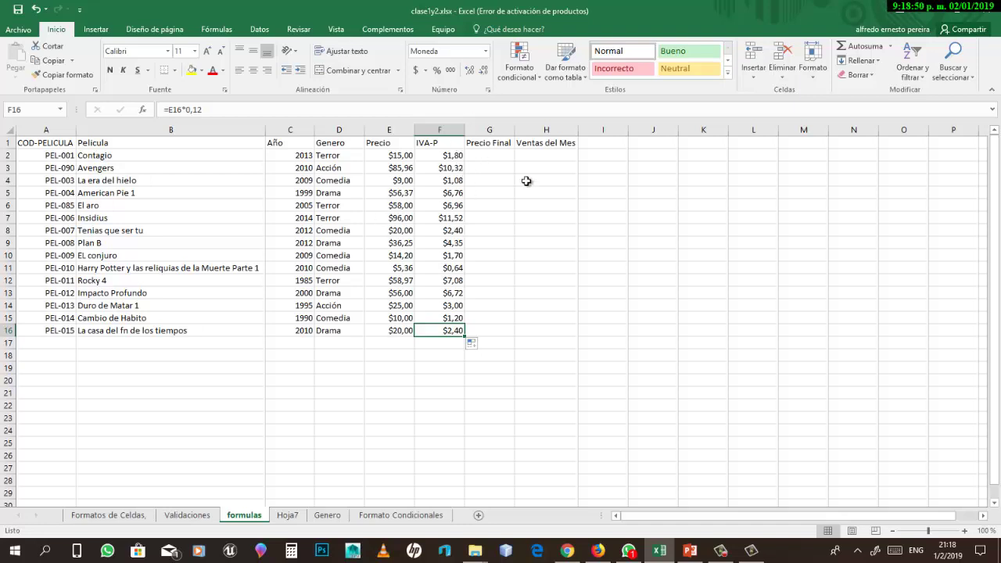
Read how Precio Final is defined on the Caso Práctico slide in PowerPoint, and return to the Excel workbook.
{"action": "left_click", "coordinate": [462, 158]}
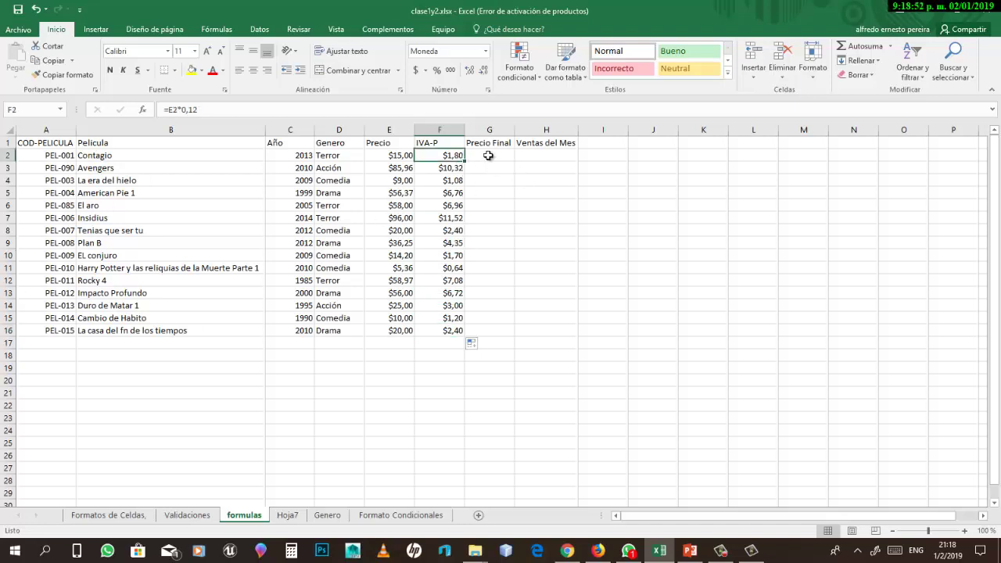
{"action": "left_click", "coordinate": [486, 155]}
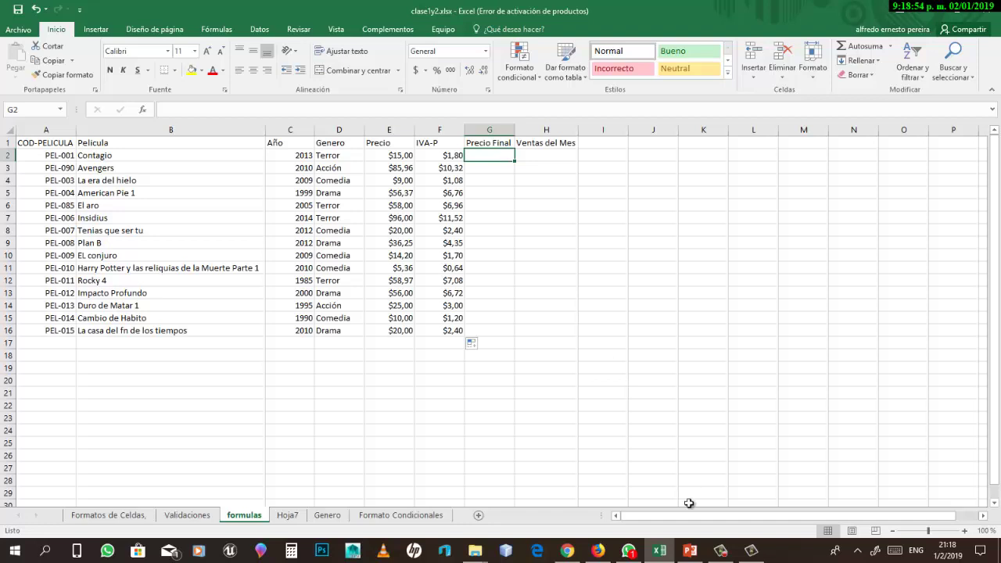
{"action": "left_click", "coordinate": [689, 551]}
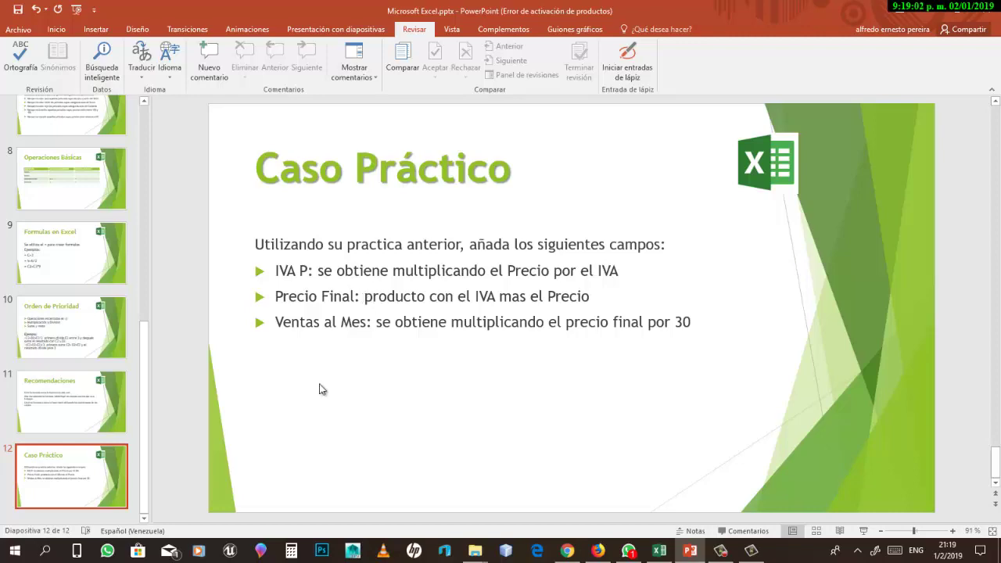
{"action": "left_click", "coordinate": [661, 552]}
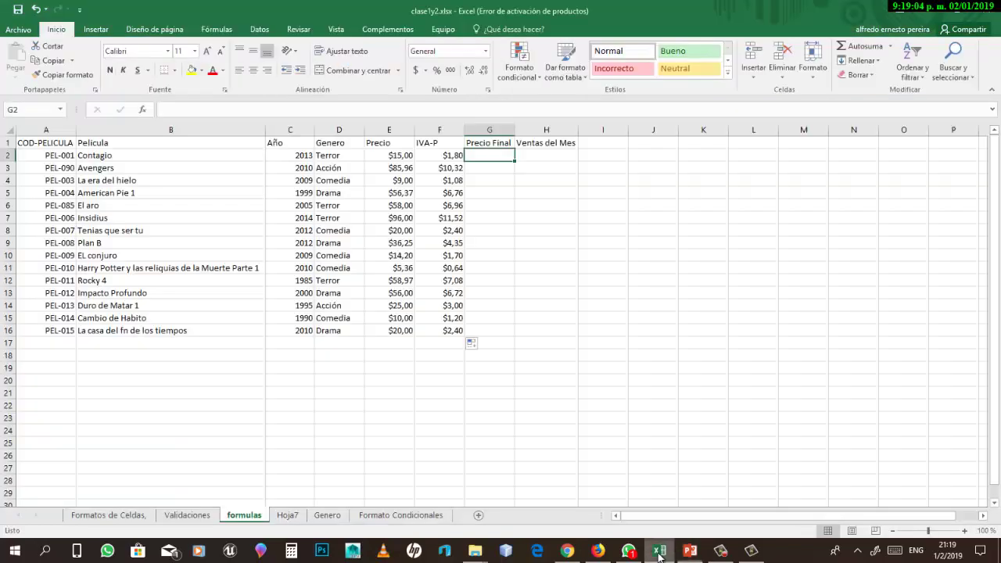
Calculate the first movie's Precio Final in G2 with the formula =E2+F2.
{"action": "type", "text": "="}
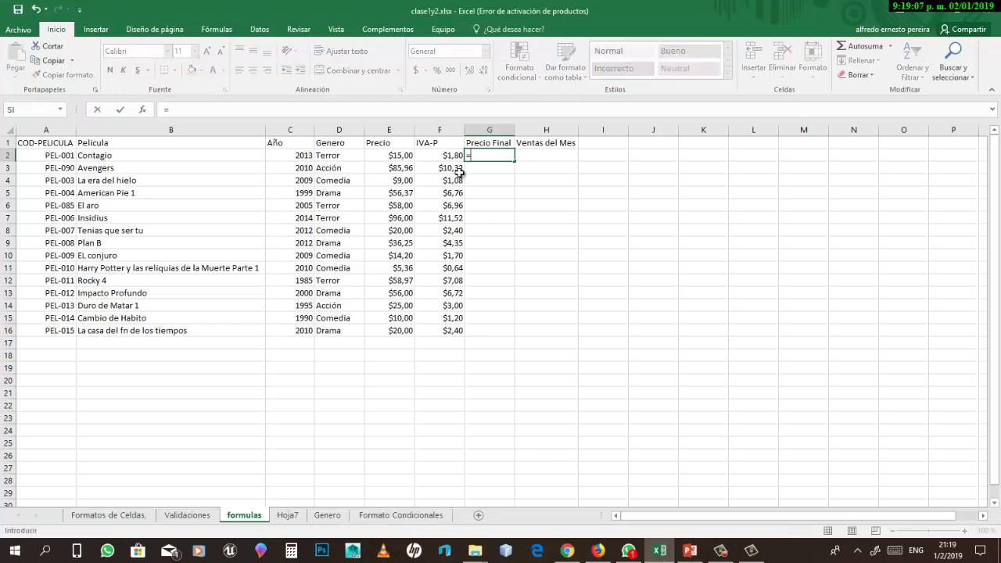
{"action": "left_click", "coordinate": [398, 155]}
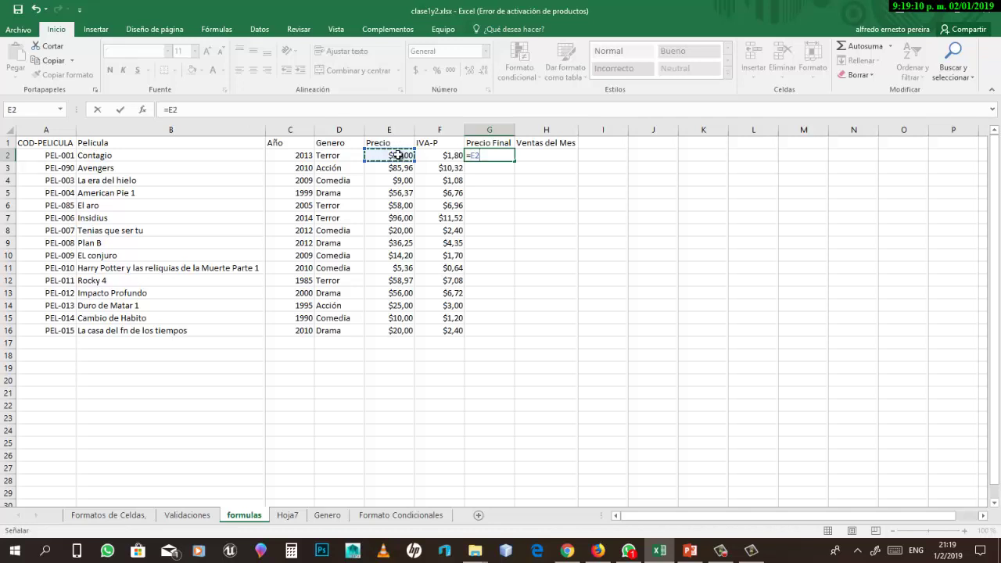
{"action": "type", "text": "+"}
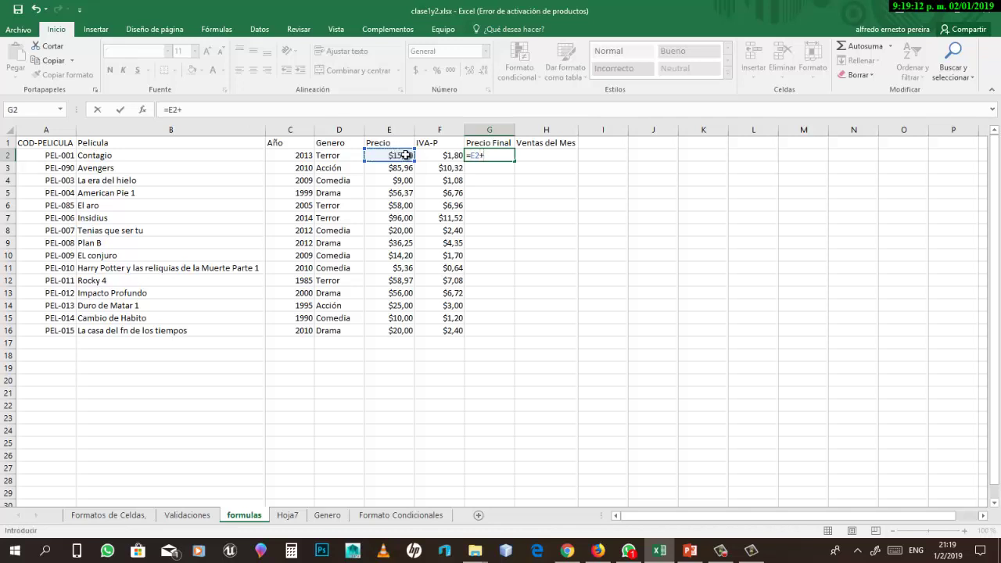
{"action": "left_click", "coordinate": [451, 160]}
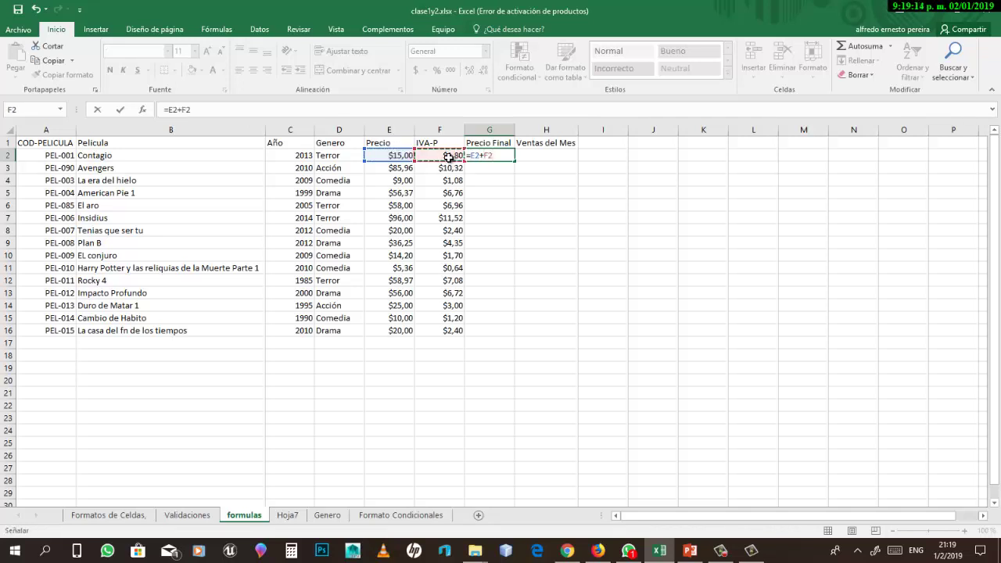
{"action": "key", "text": "Return"}
Copy the Precio Final formula from G2 down through G16 and check the formulas in G4 and G16.
{"action": "left_click", "coordinate": [508, 155]}
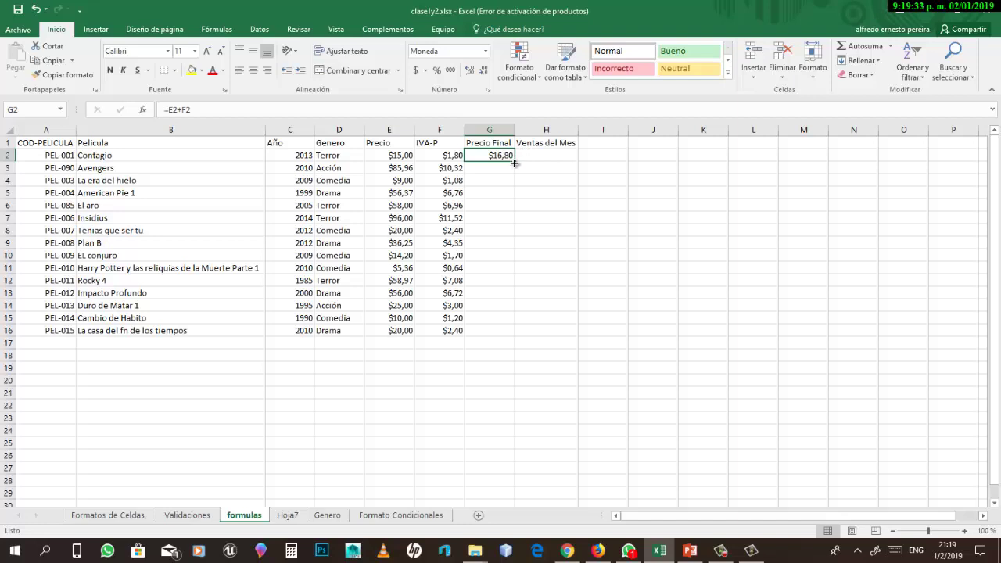
{"action": "left_click_drag", "start_coordinate": [514, 164], "coordinate": [503, 339]}
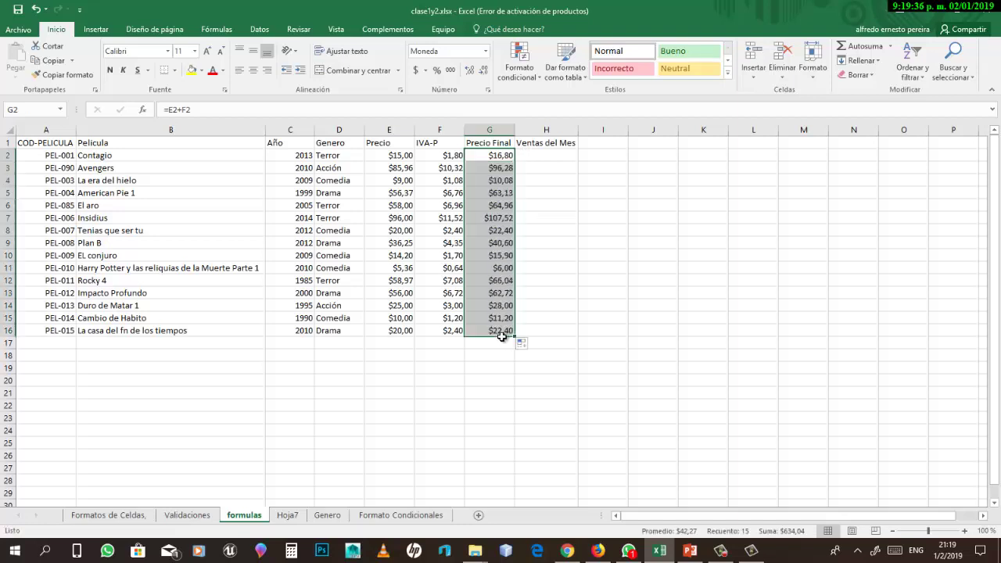
{"action": "left_click", "coordinate": [498, 187]}
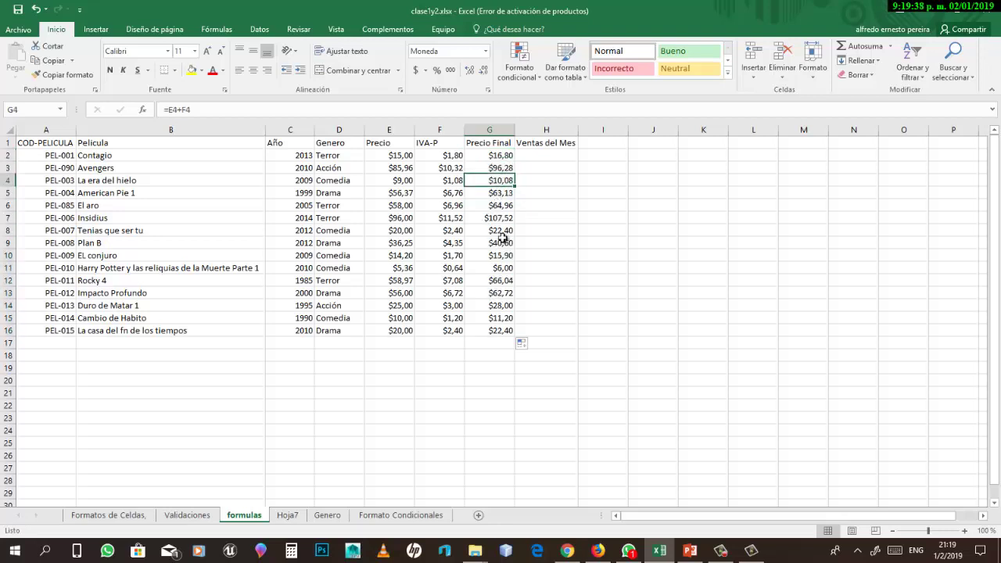
{"action": "left_click", "coordinate": [494, 343]}
{"action": "left_click", "coordinate": [495, 331]}
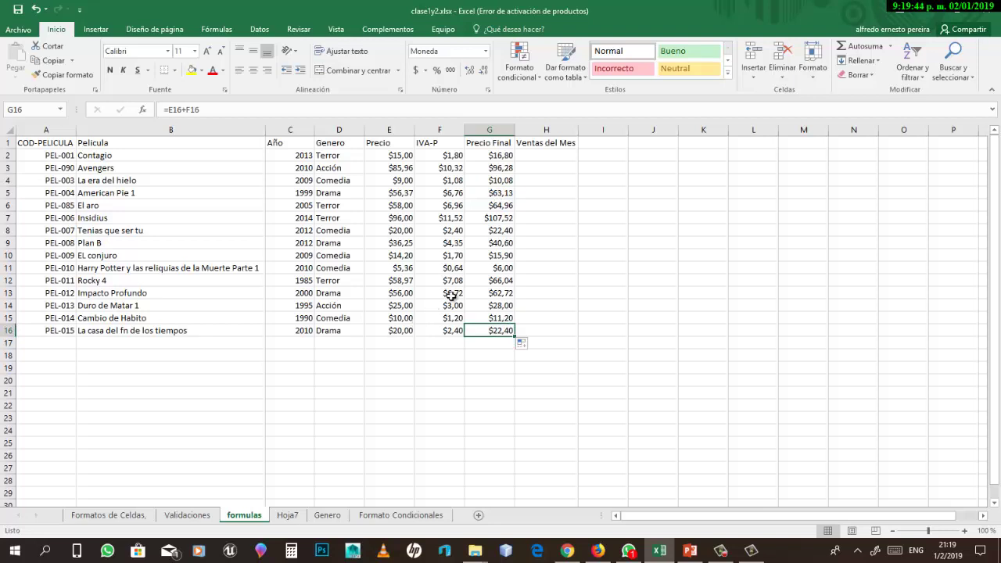
Select H2 under Ventas del Mes, read the monthly sales rule on the PowerPoint slide, and return to the Excel workbook.
{"action": "left_click", "coordinate": [541, 154]}
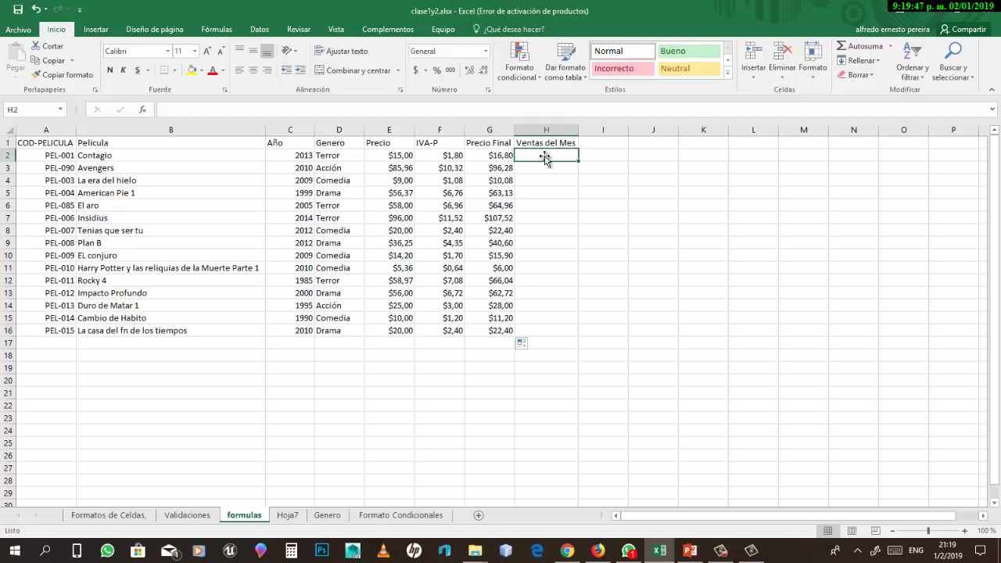
{"action": "left_click", "coordinate": [692, 550]}
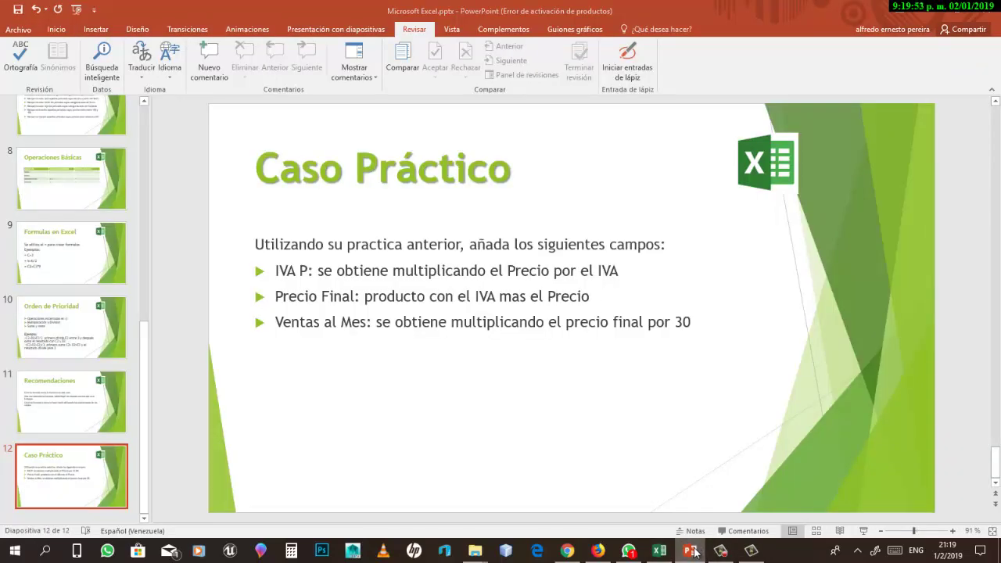
{"action": "left_click", "coordinate": [695, 550]}
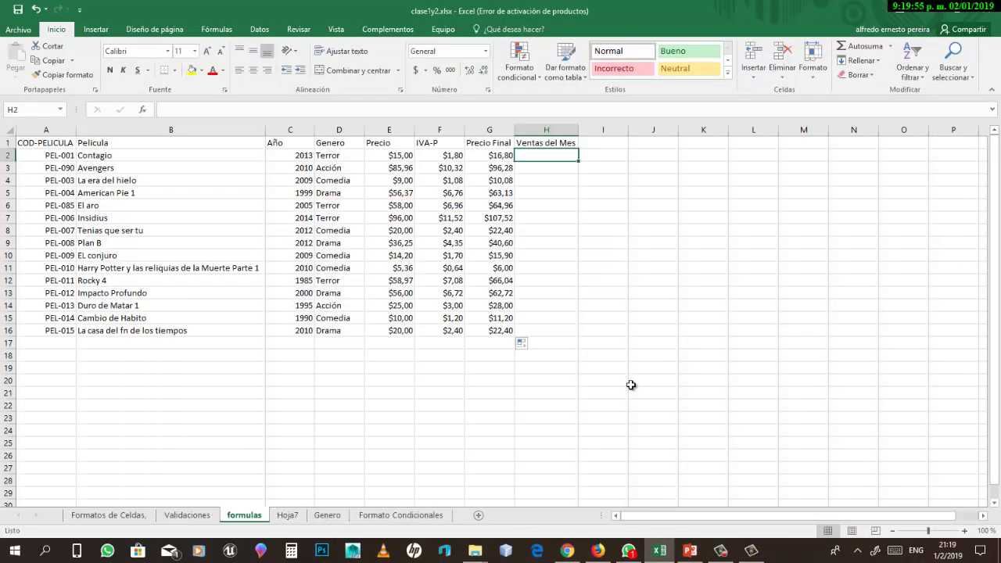
Calculate the first movie's Ventas del Mes in H2 with the formula =G2*30, and select the cell again.
{"action": "type", "text": "="}
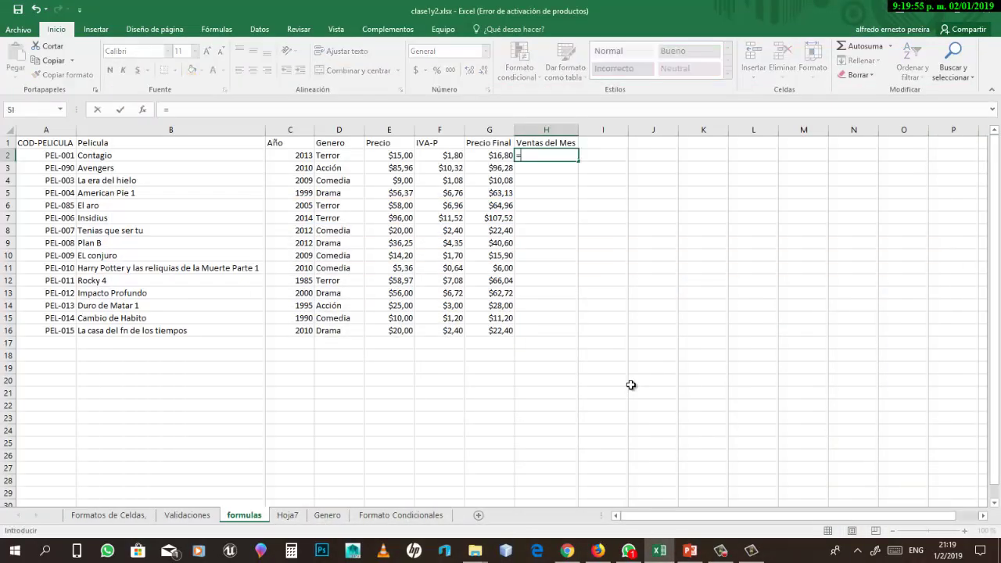
{"action": "left_click", "coordinate": [493, 155]}
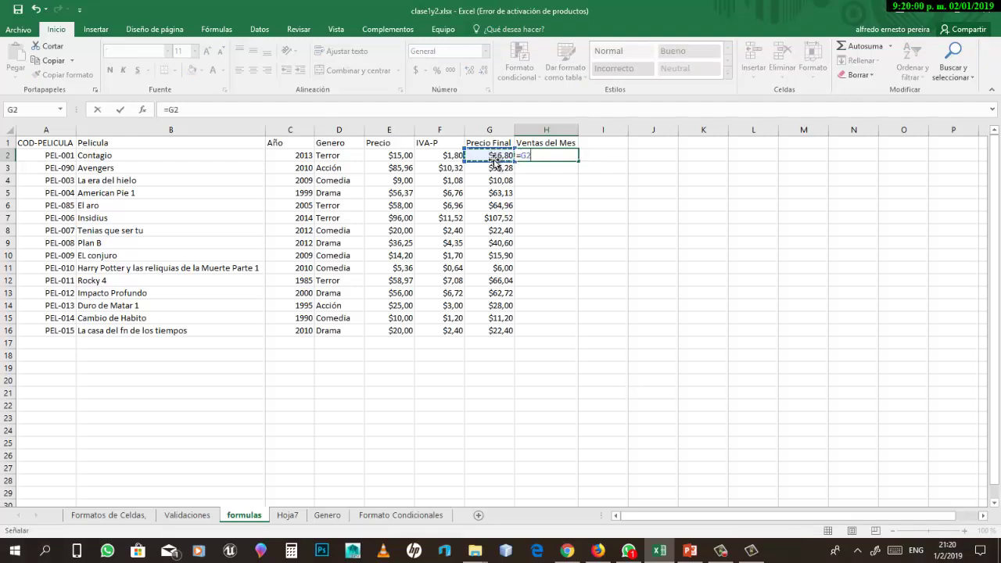
{"action": "type", "text": "*"}
{"action": "key", "text": "Return"}
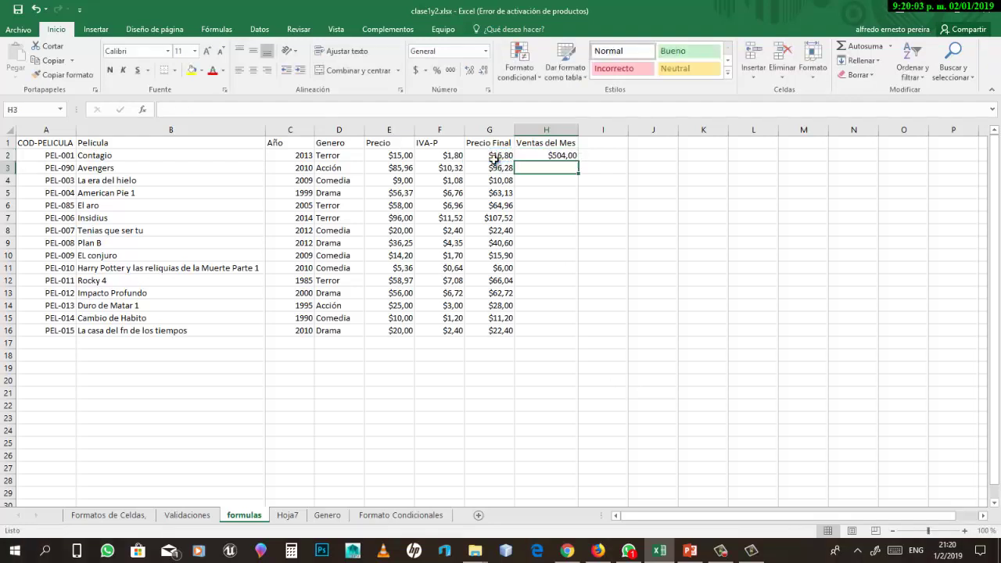
{"action": "left_click", "coordinate": [573, 156]}
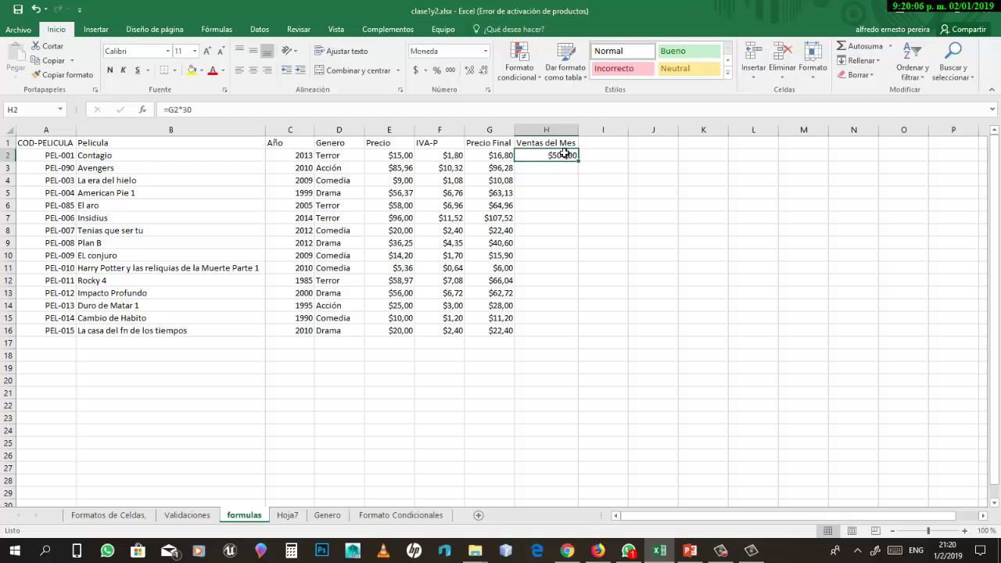